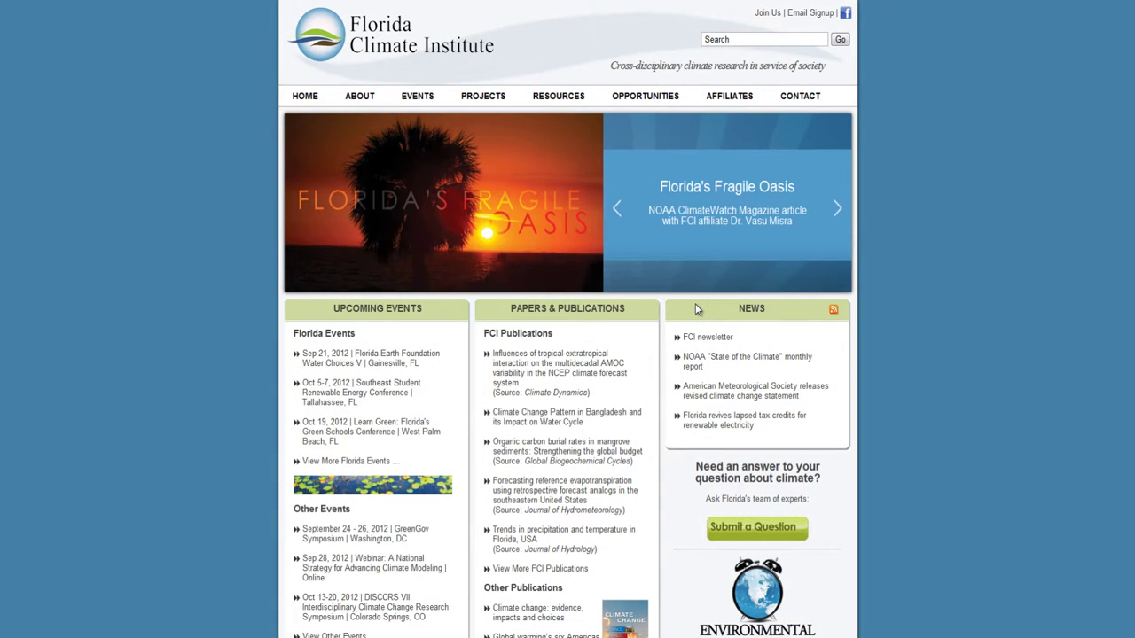
Step: Open the Regional Downscaling page from Resources > Data Sets
mouse_move(575, 99)
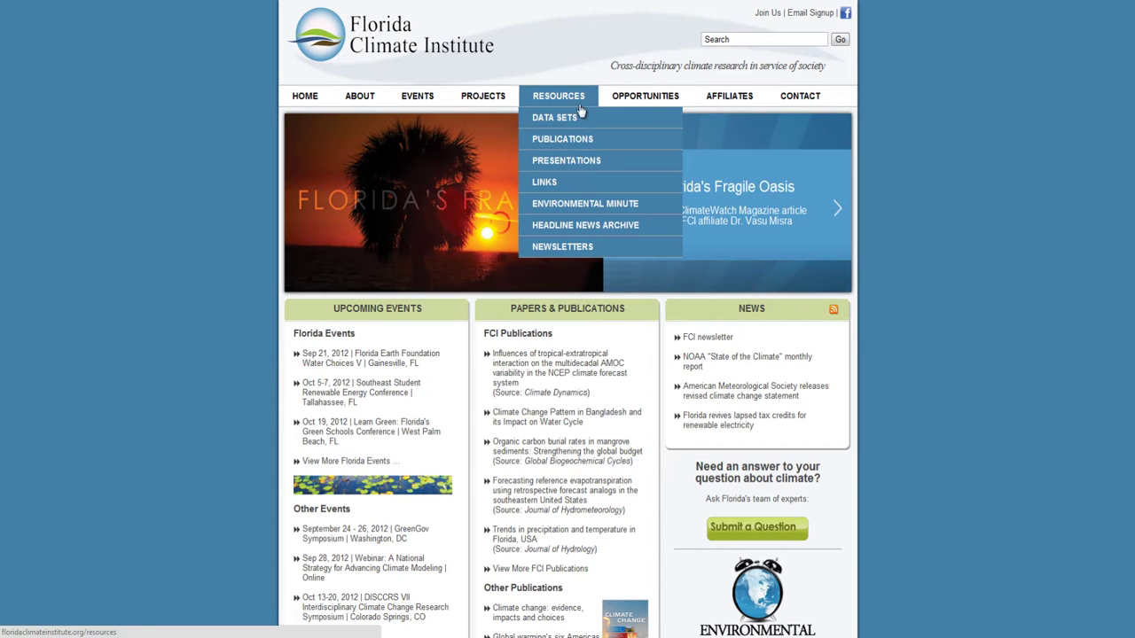
mouse_move(588, 123)
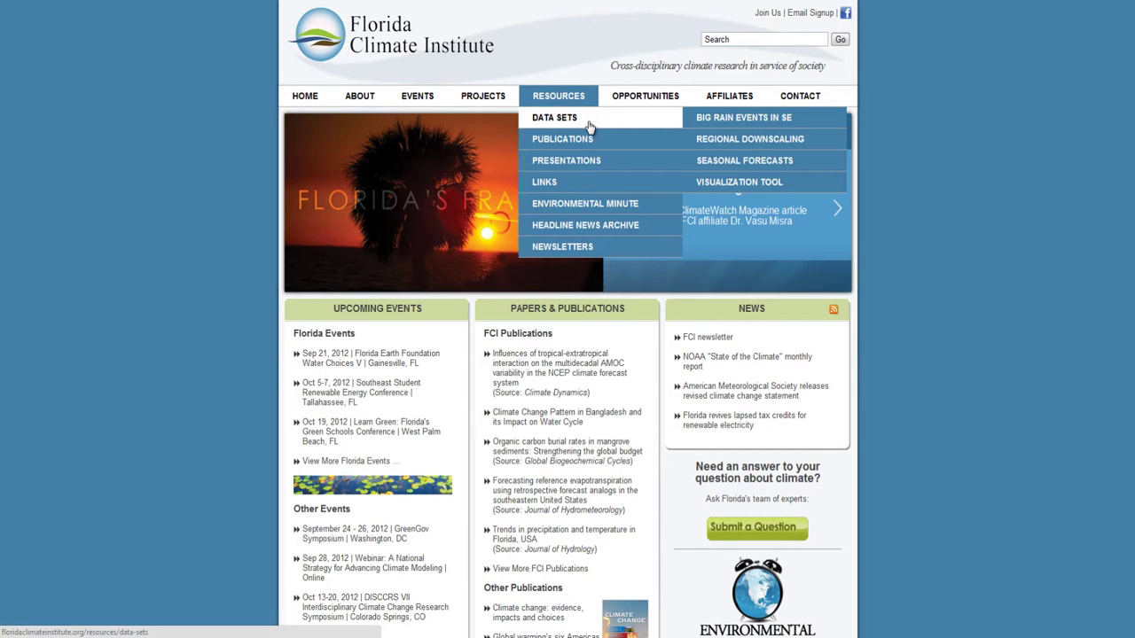
click(720, 140)
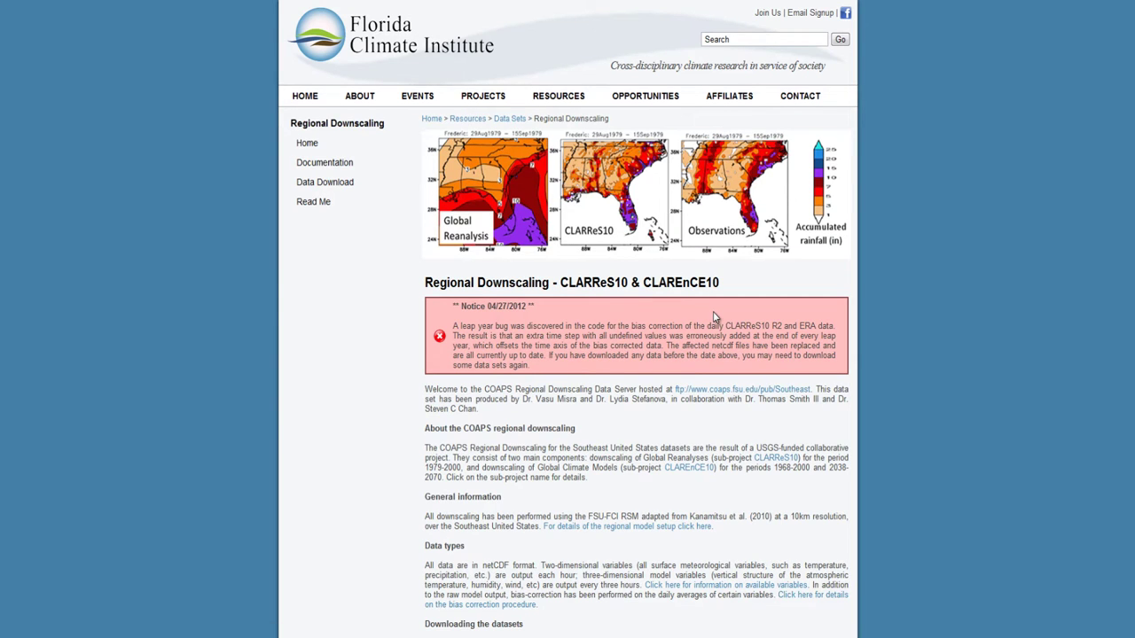
Step: Read through the CLARReS10 & CLARENCE10 description, then return to the top of the page
scroll(713, 312, down, 1)
scroll(714, 315, down, 1)
scroll(714, 317, down, 1)
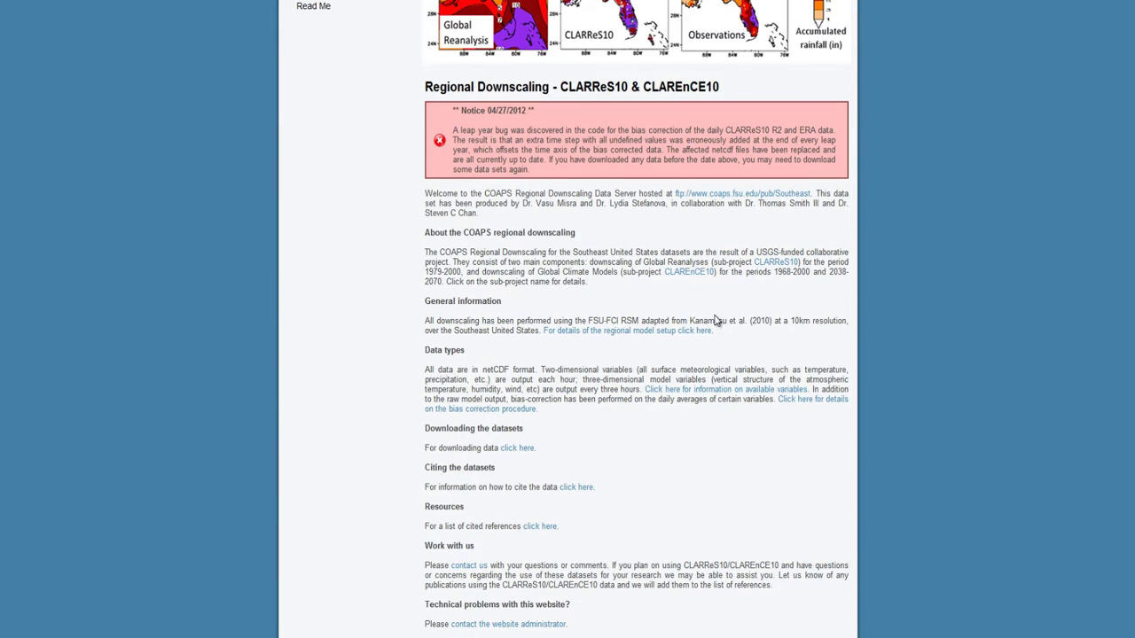
scroll(468, 363, down, 3)
scroll(485, 393, down, 3)
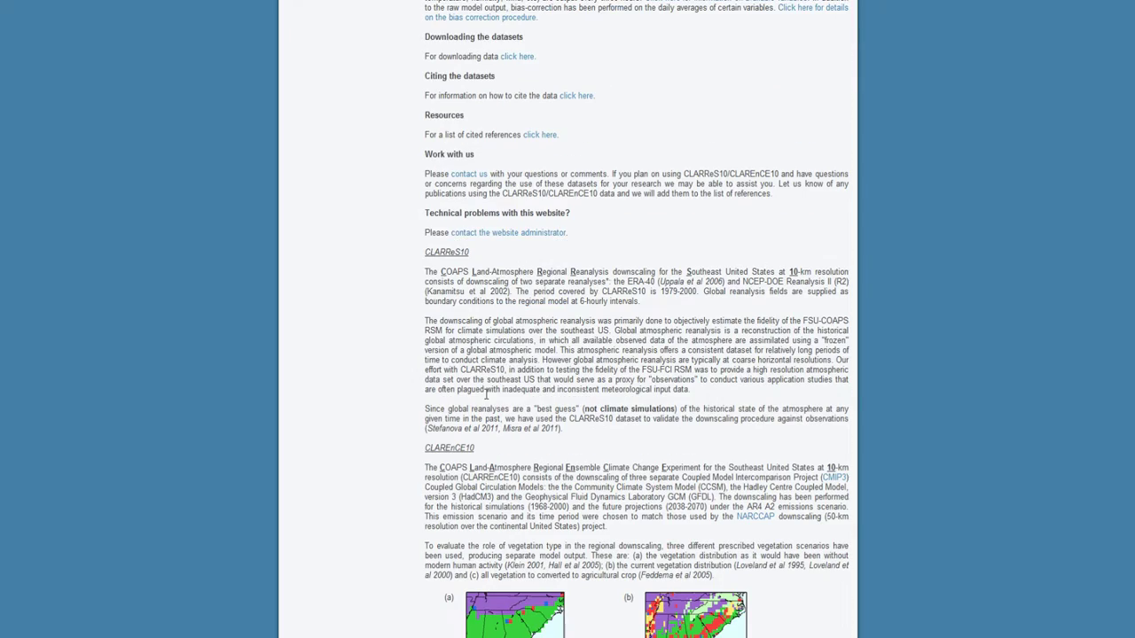
scroll(498, 283, down, 6)
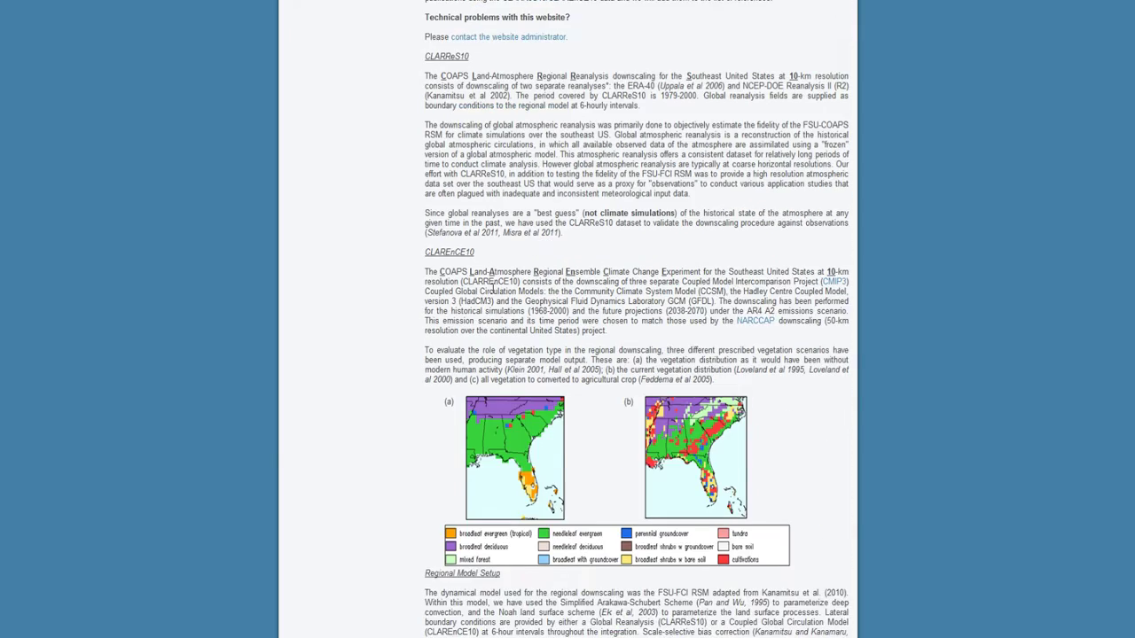
scroll(494, 299, down, 7)
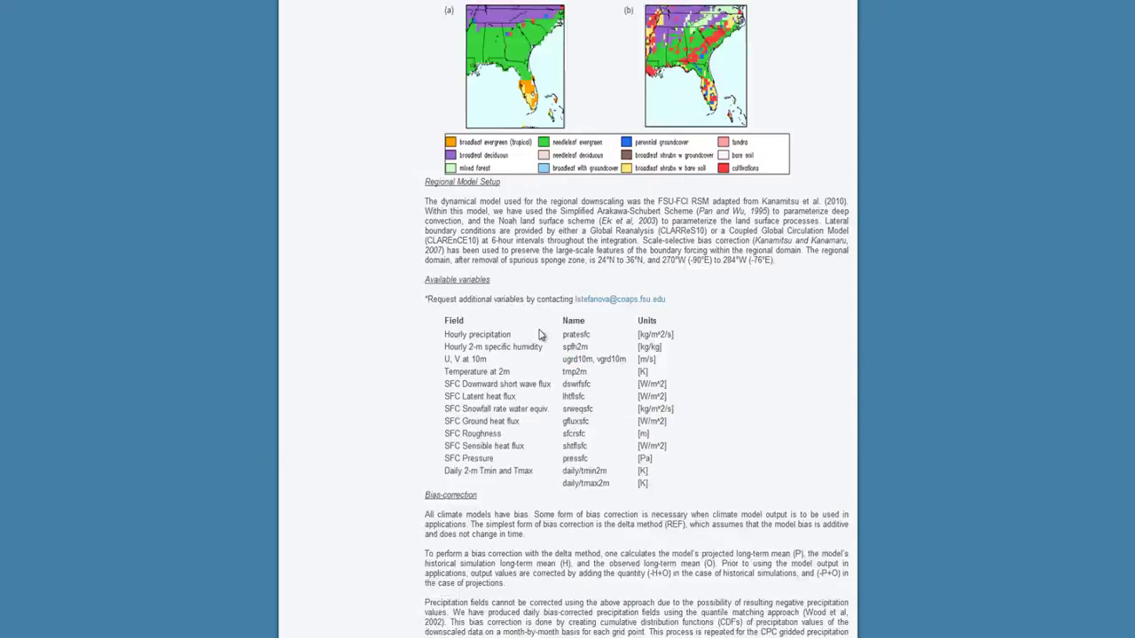
scroll(539, 337, down, 4)
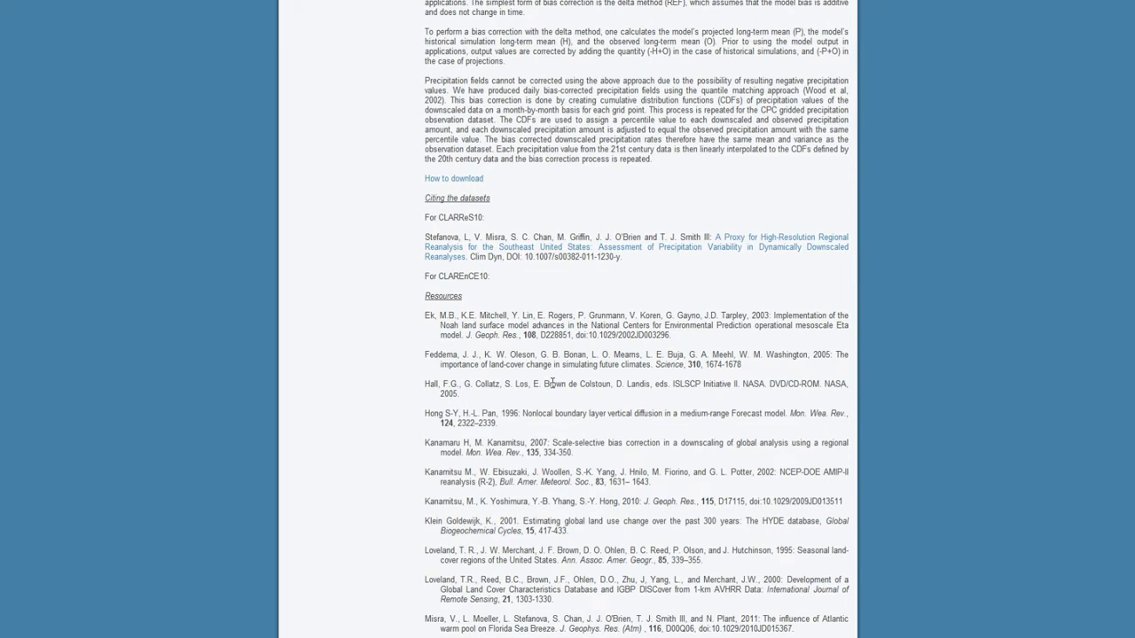
key(Home)
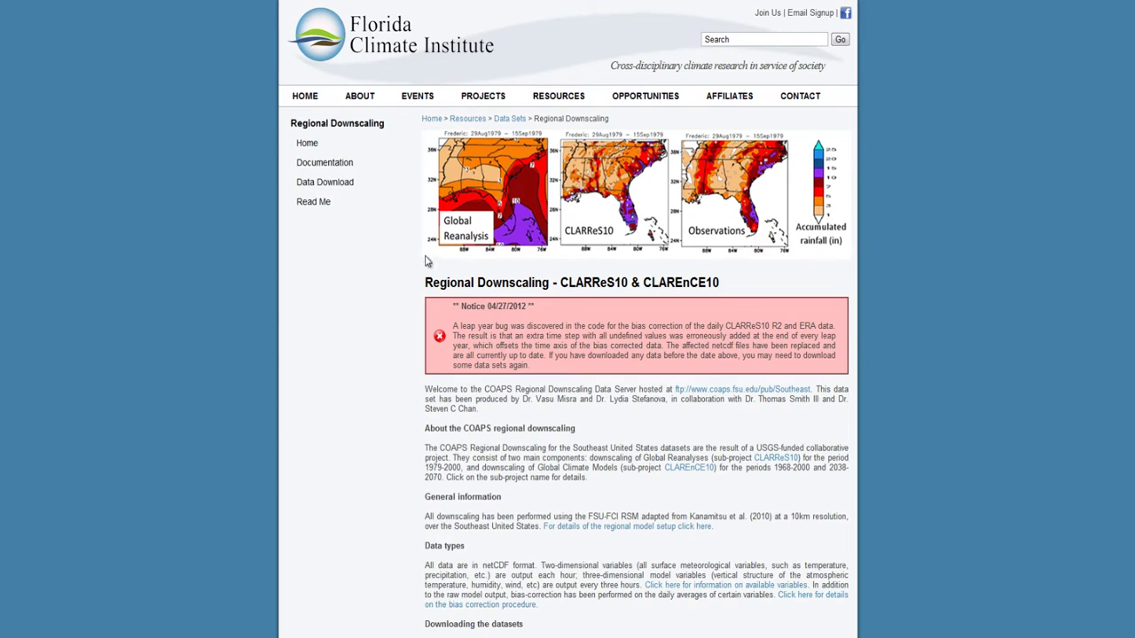
Step: Open the Data Download request form and enter the requester's full name
click(328, 182)
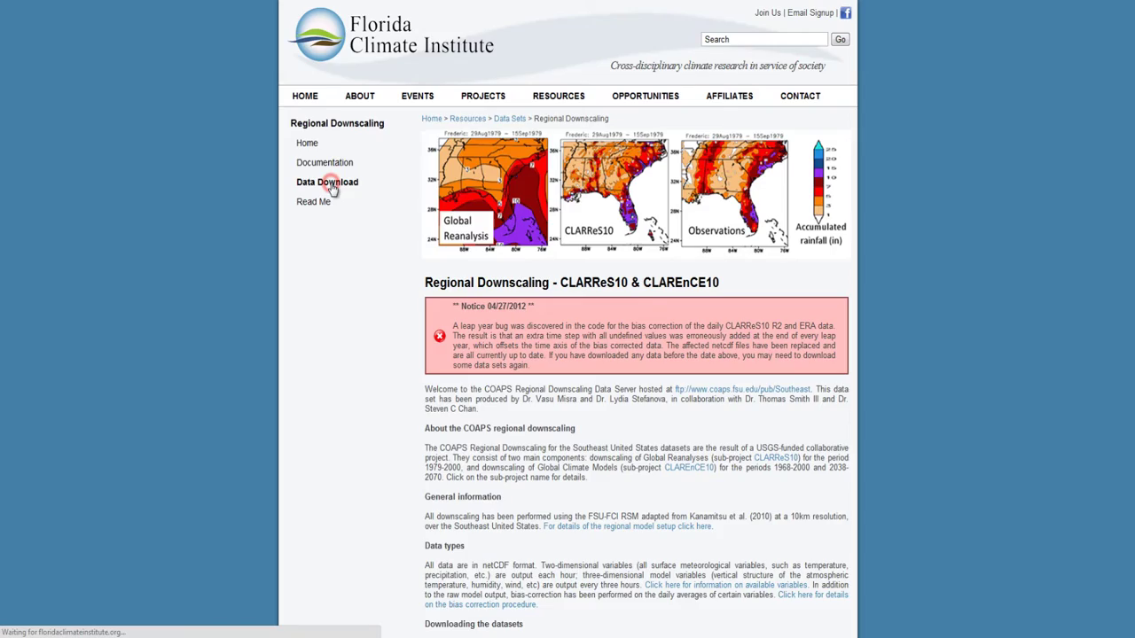
scroll(497, 293, down, 1)
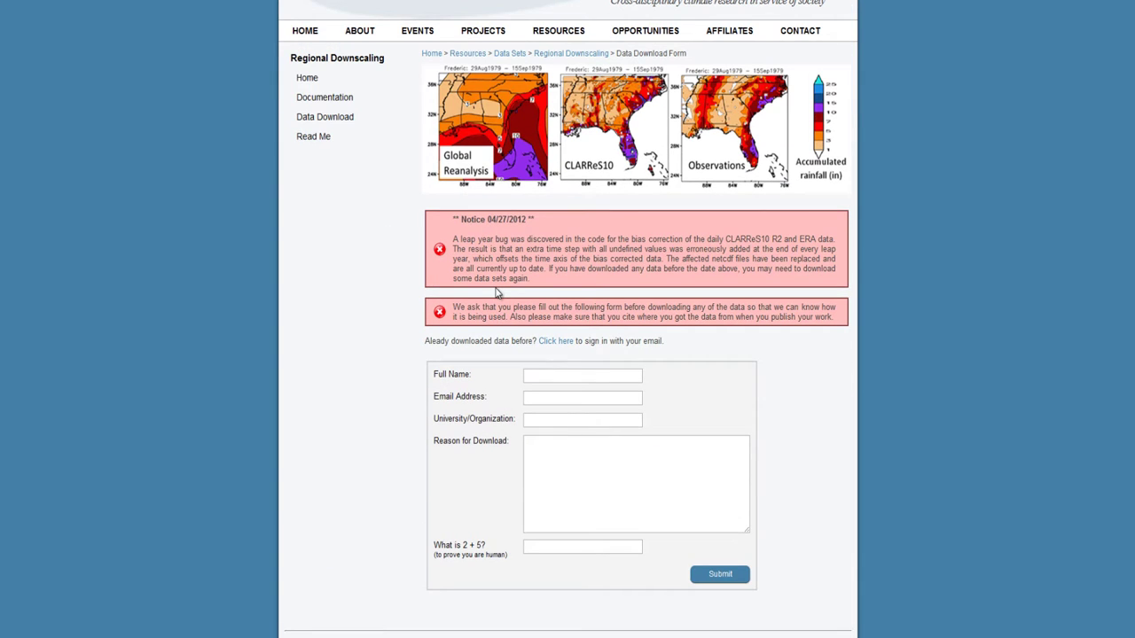
scroll(497, 292, down, 2)
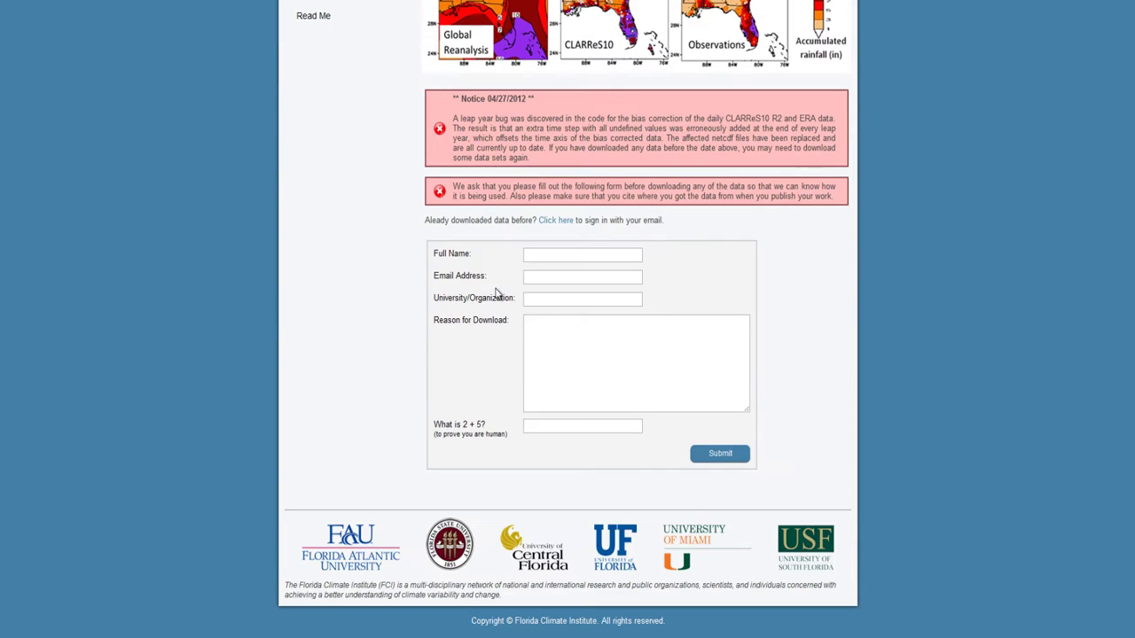
click(545, 252)
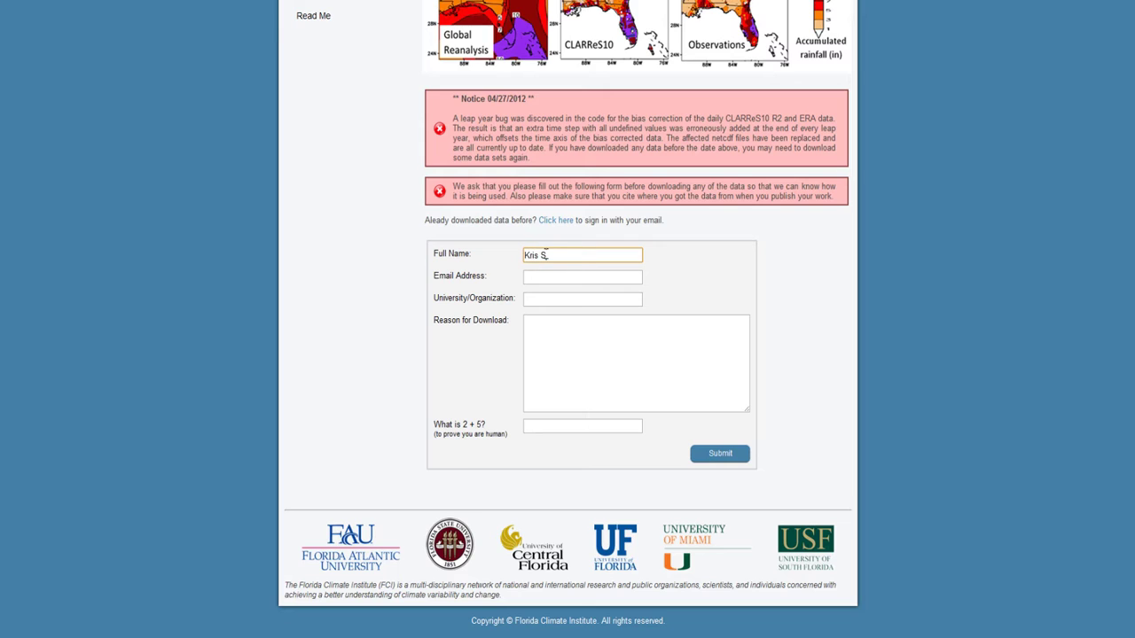
Step: Fill in the e-mail, organization COAPS, reason 'Testing figures for project' and answer 7, then submit
key(Tab)
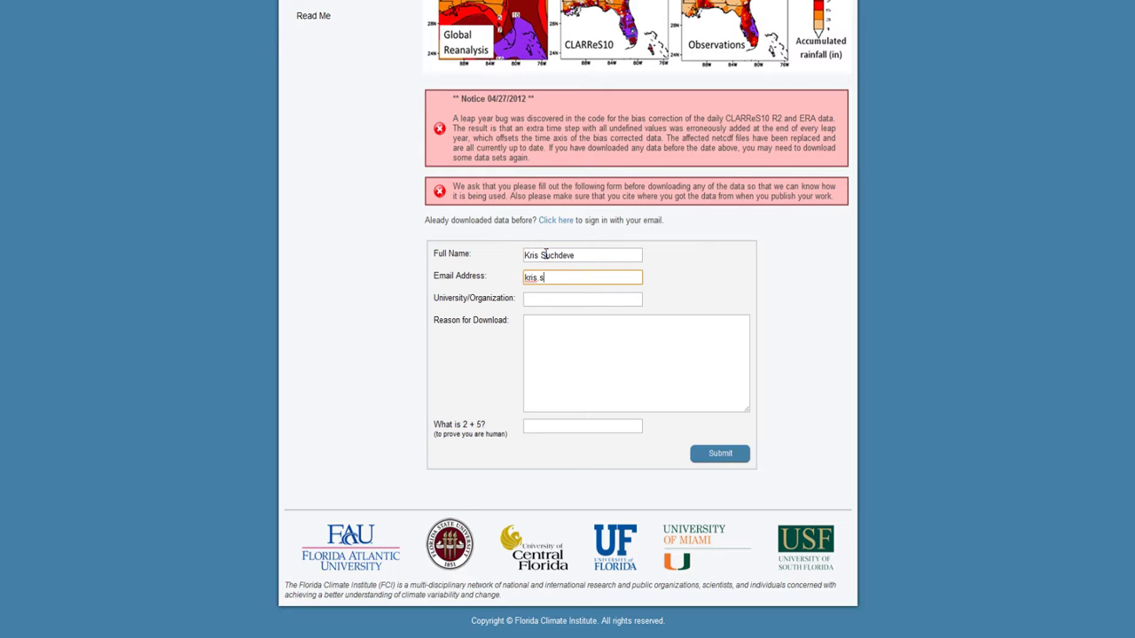
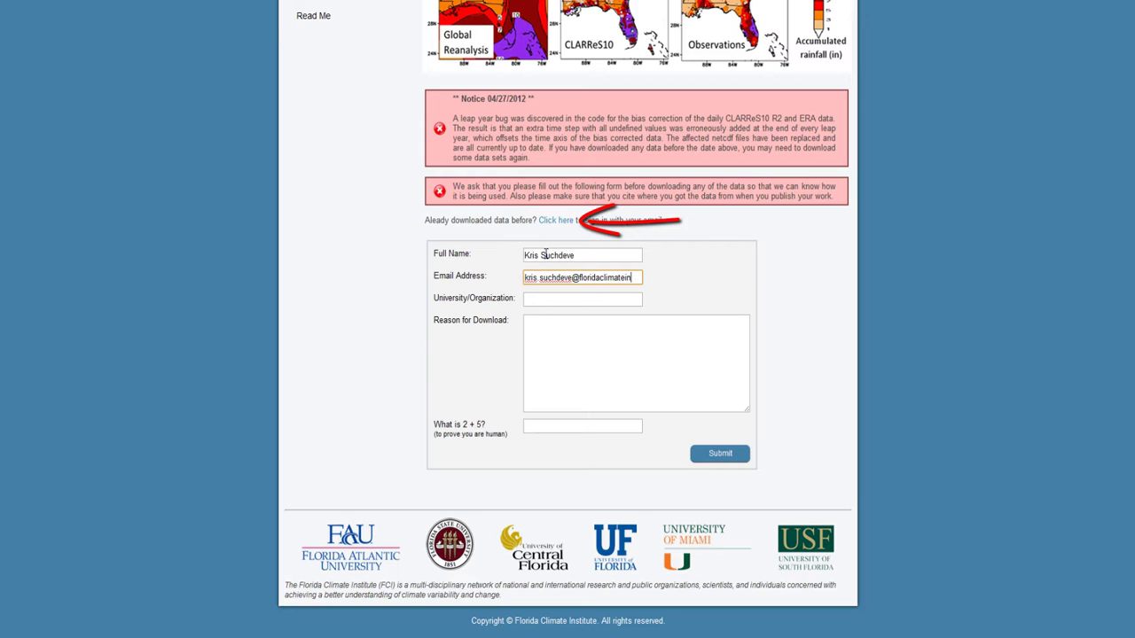
key(Tab)
text(COA)
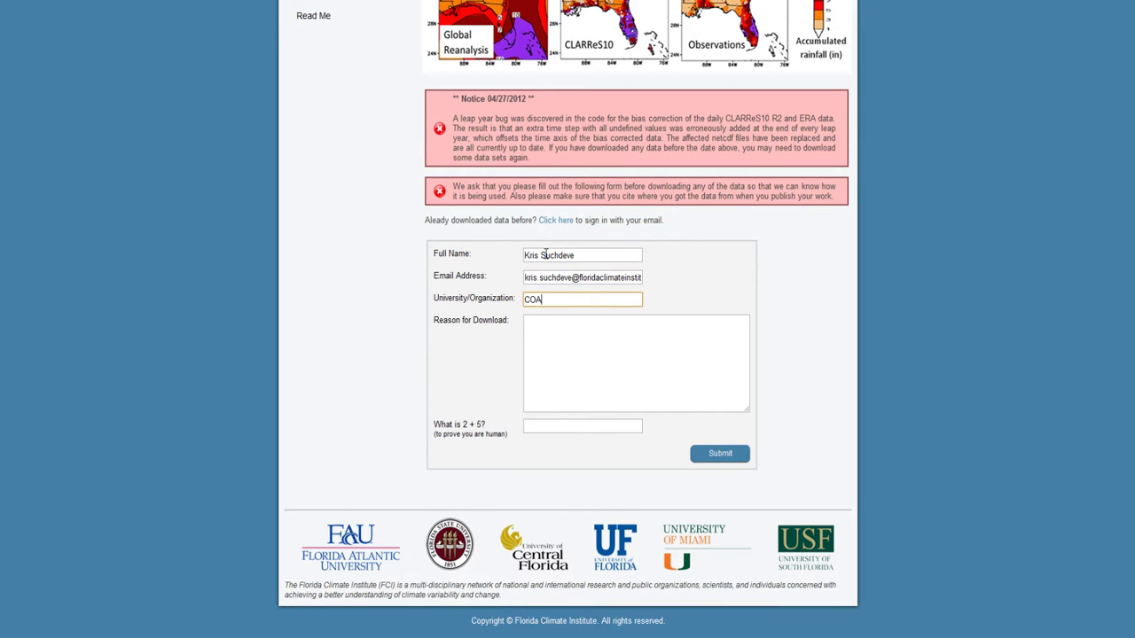
text(PS)
key(Tab)
text(Testing figures for p)
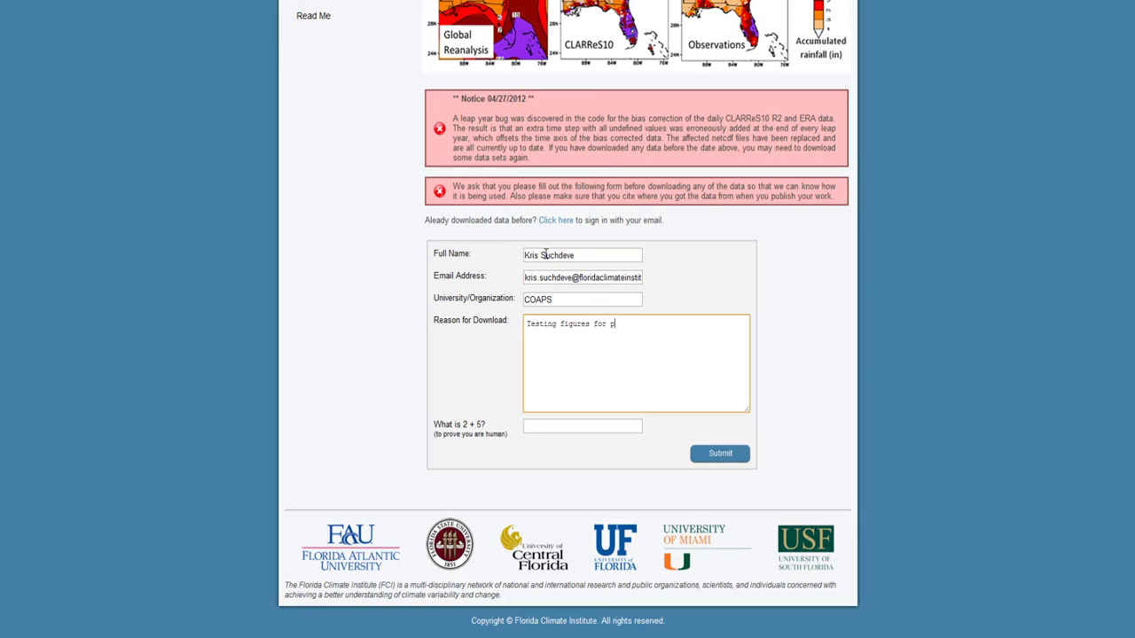
text(roject)
key(Tab)
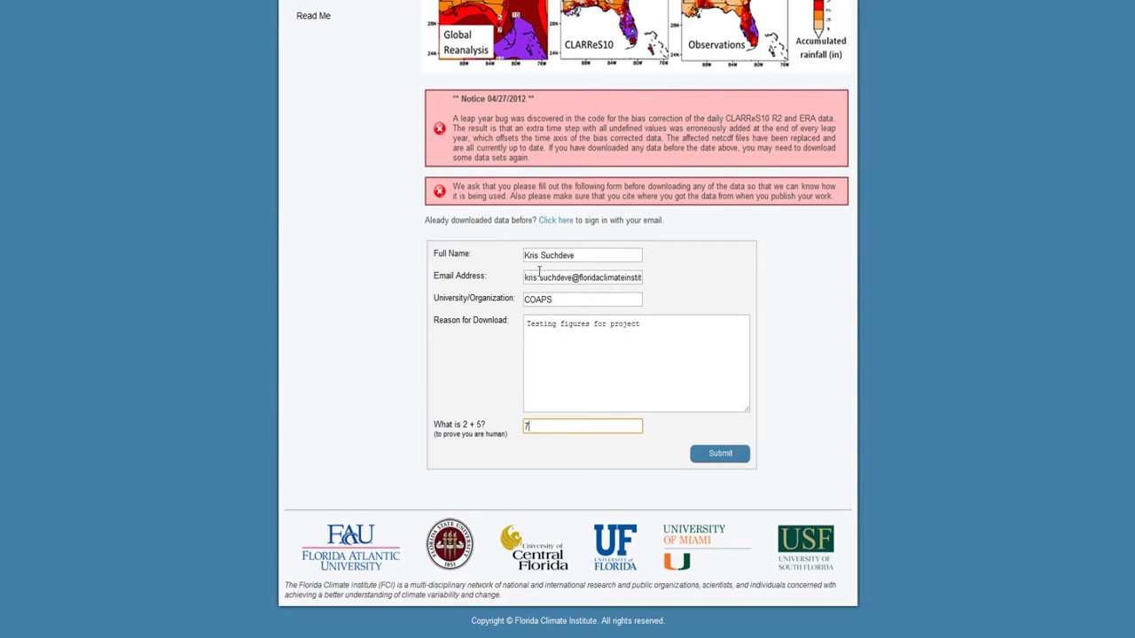
click(715, 456)
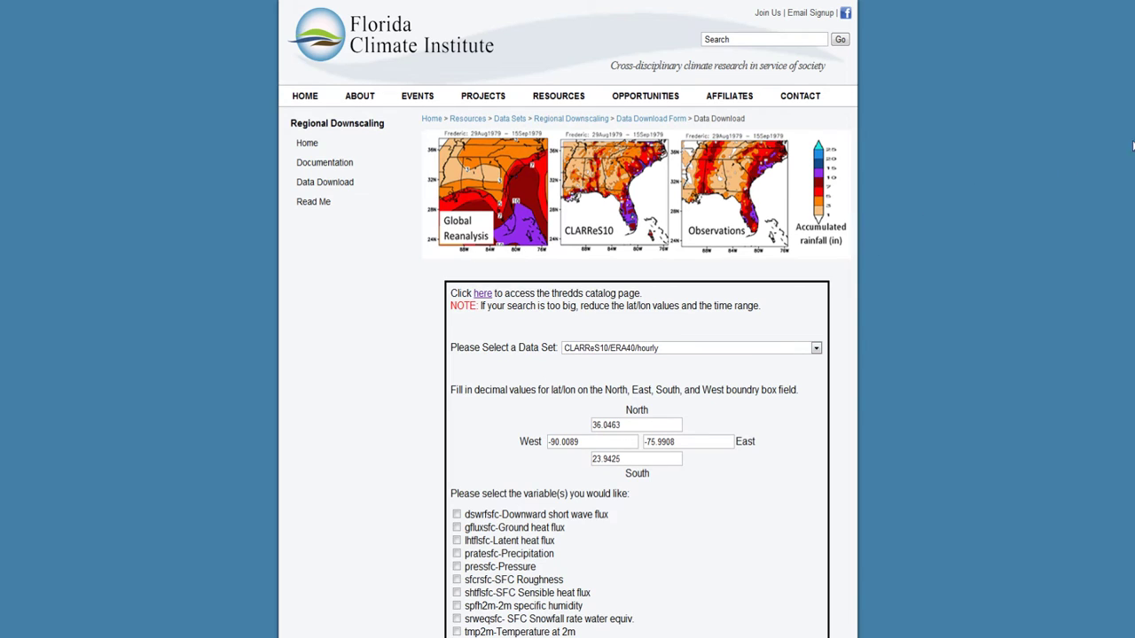
Step: Choose CLARReS10/ERA40/hourly as the data set
scroll(935, 231, down, 2)
scroll(935, 230, down, 1)
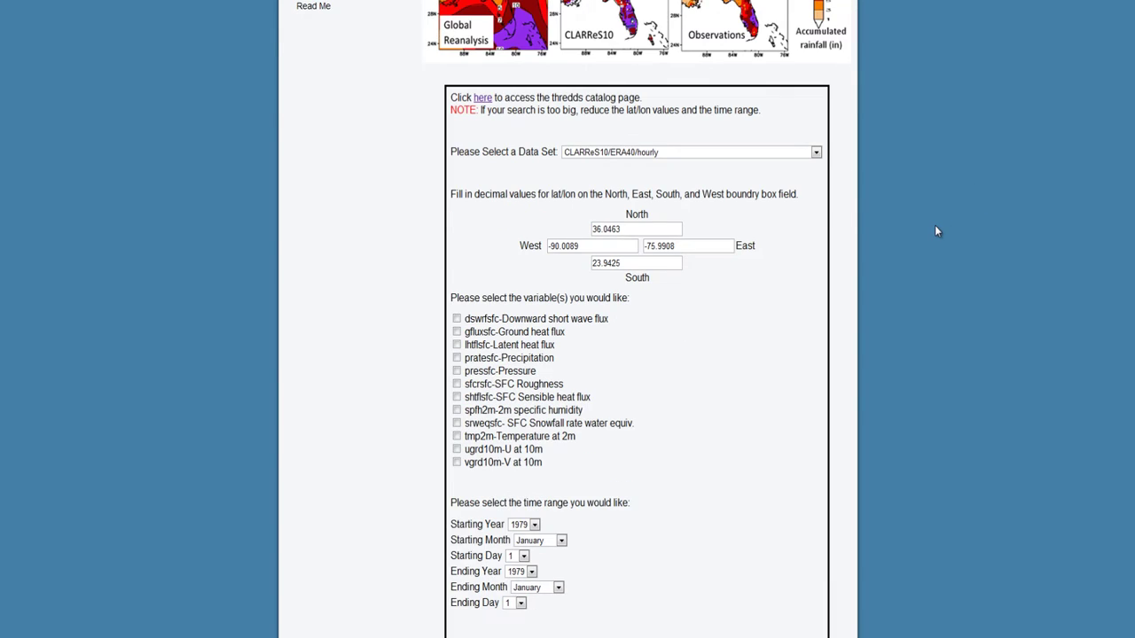
scroll(935, 230, up, 1)
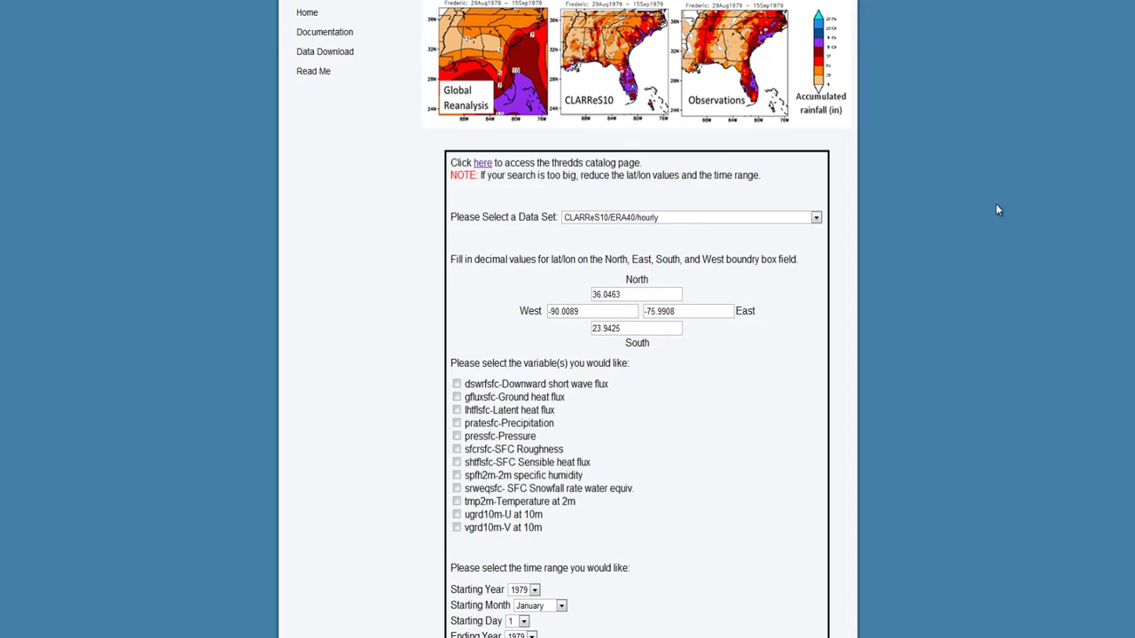
click(619, 219)
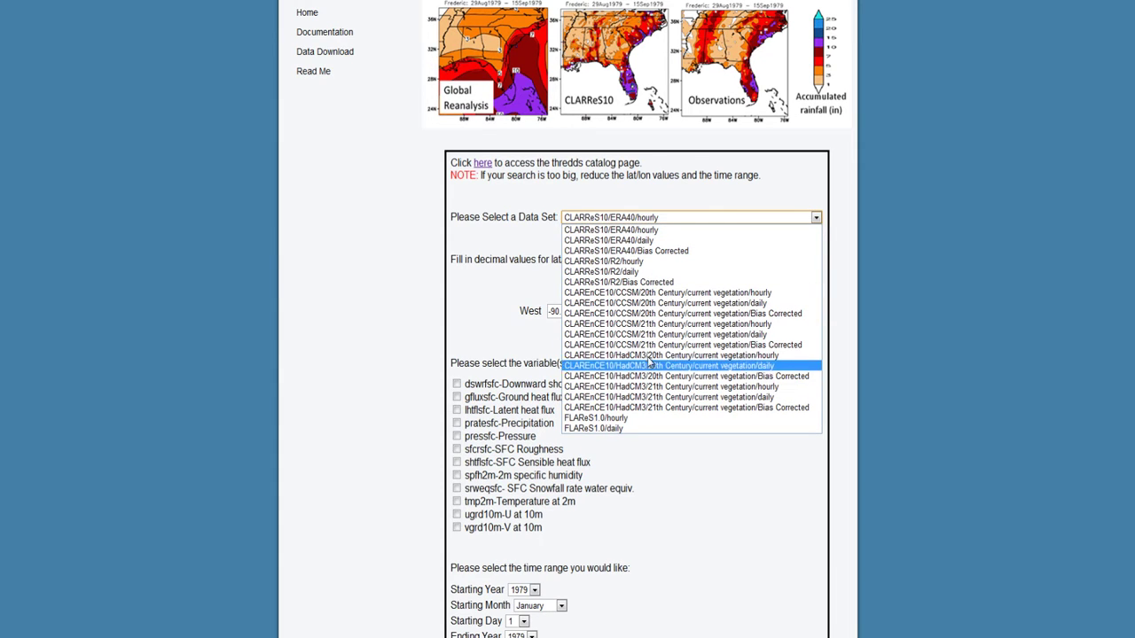
click(677, 235)
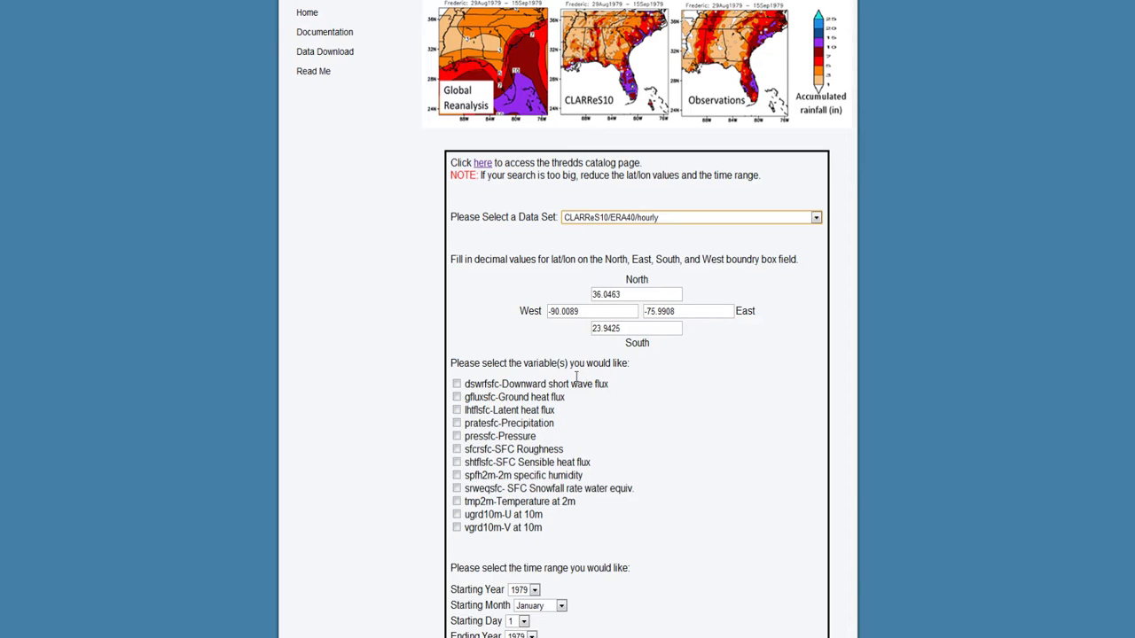
Step: Tick the dswrfsfc and gfluxsfc variables
click(457, 385)
click(457, 398)
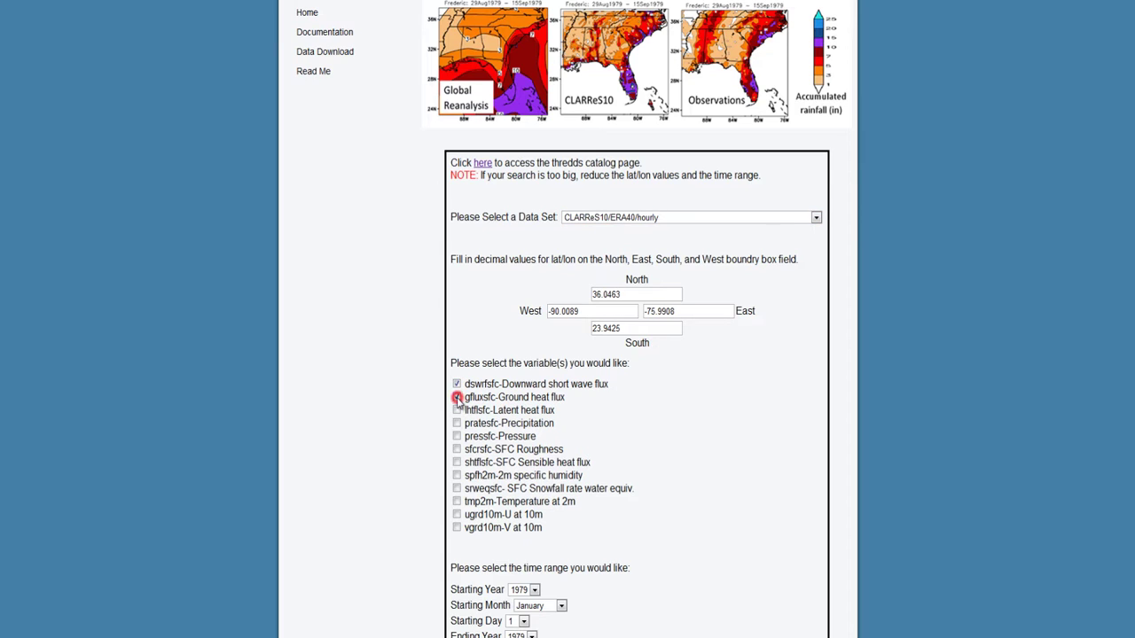
scroll(586, 470, down, 1)
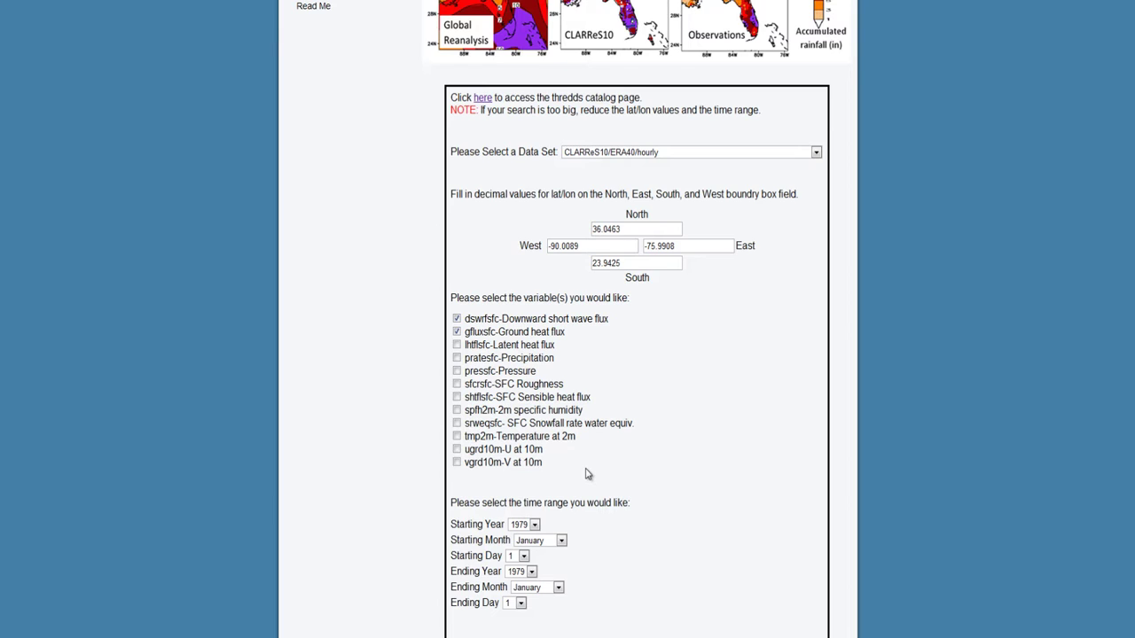
Step: Set the starting year to 1999 and the ending year to 2001
click(534, 524)
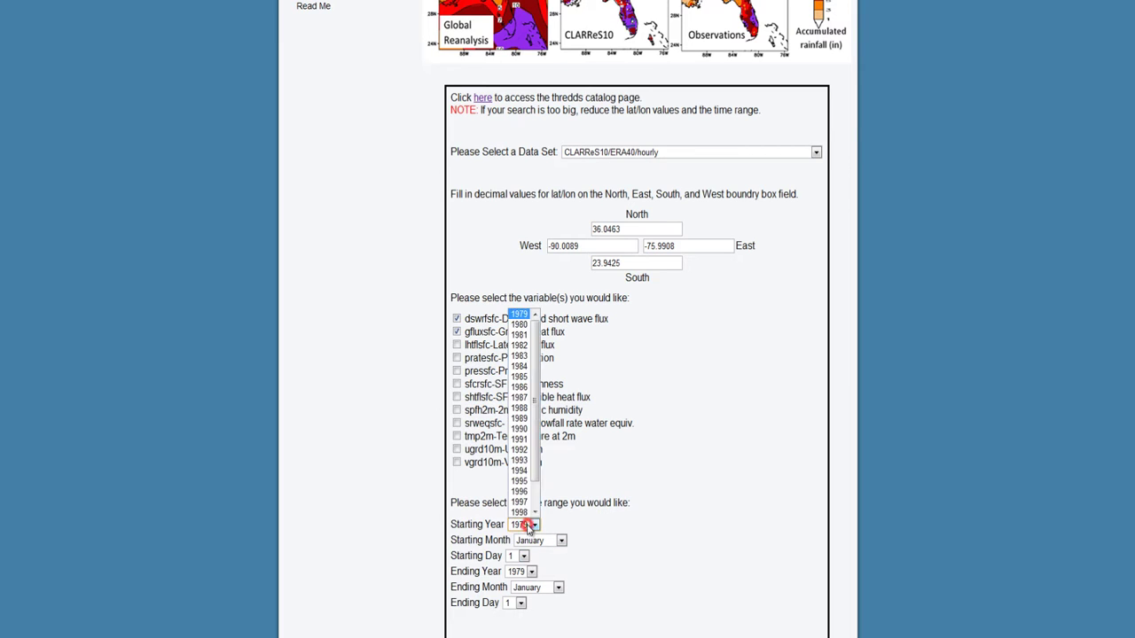
scroll(532, 501, down, 1)
click(532, 488)
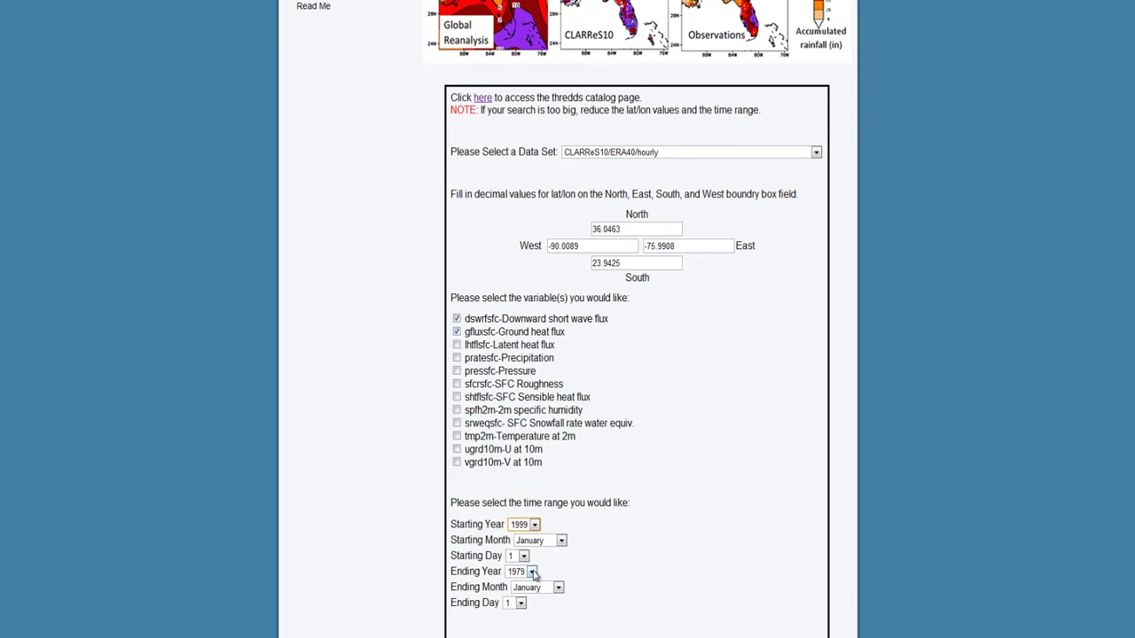
click(532, 571)
scroll(530, 563, down, 1)
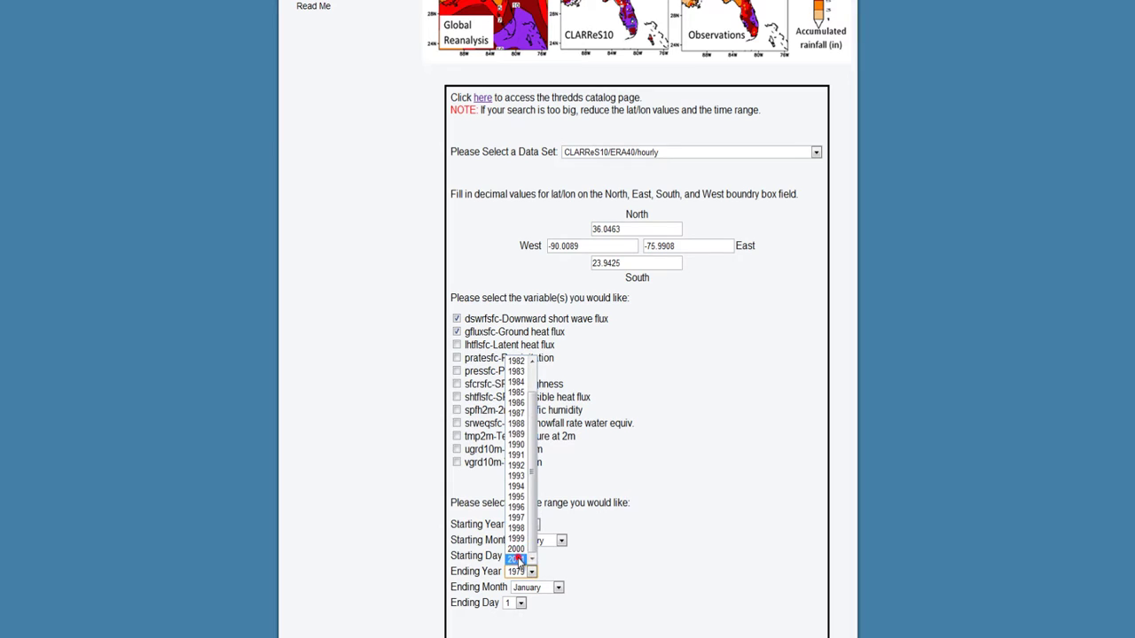
click(518, 559)
scroll(568, 537, down, 1)
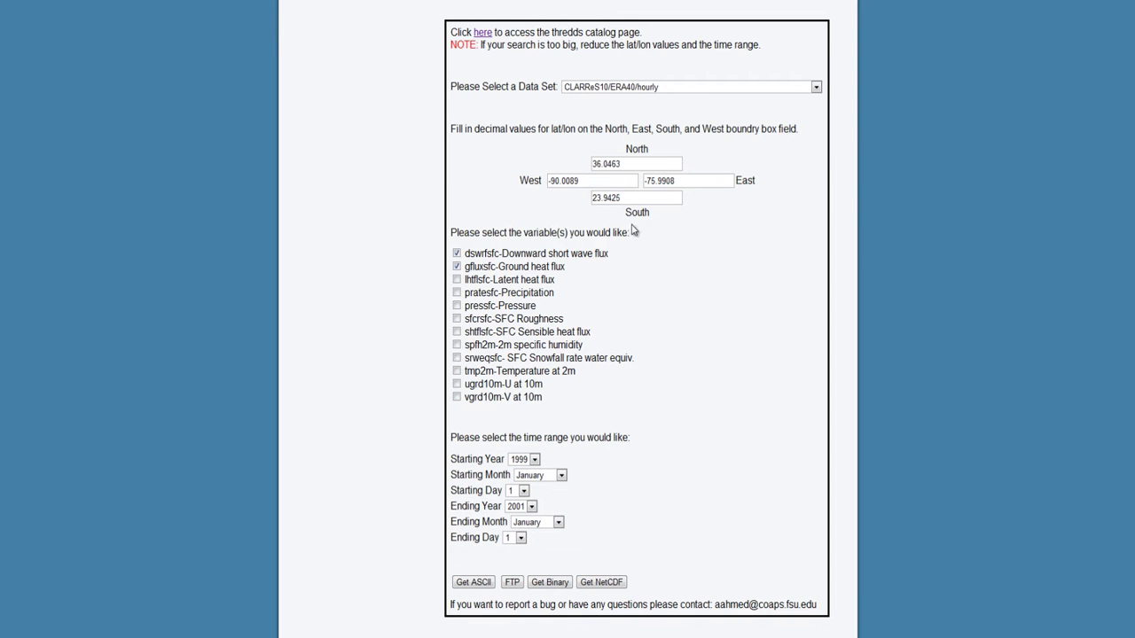
Step: Change the bounding box to South 31 and East -85
drag(627, 197, 571, 206)
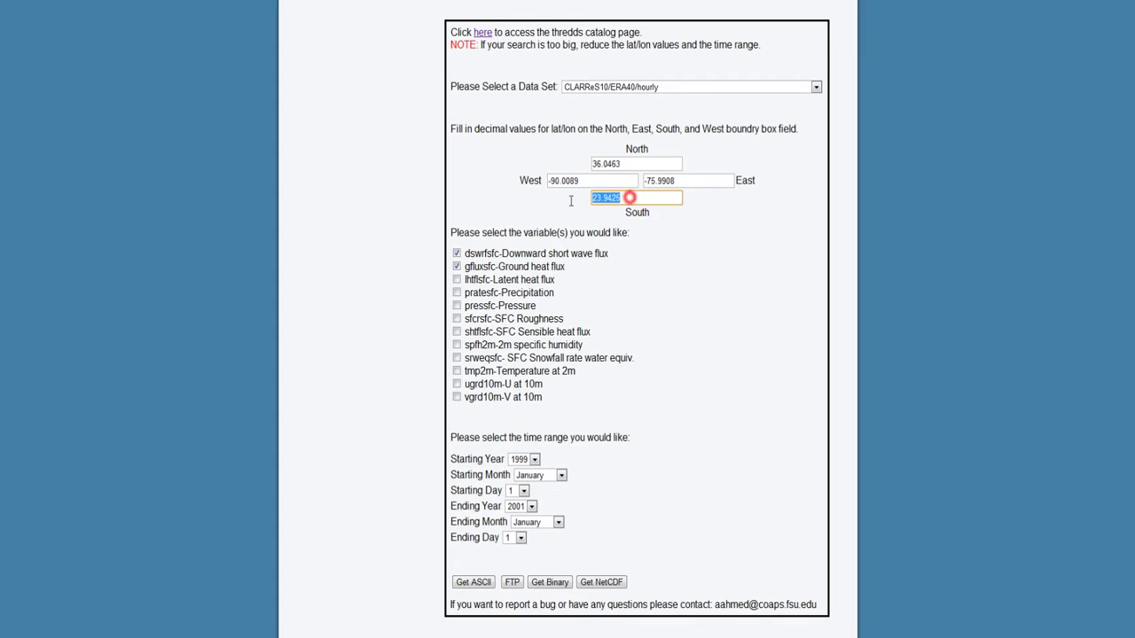
text(31)
drag(647, 180, 686, 181)
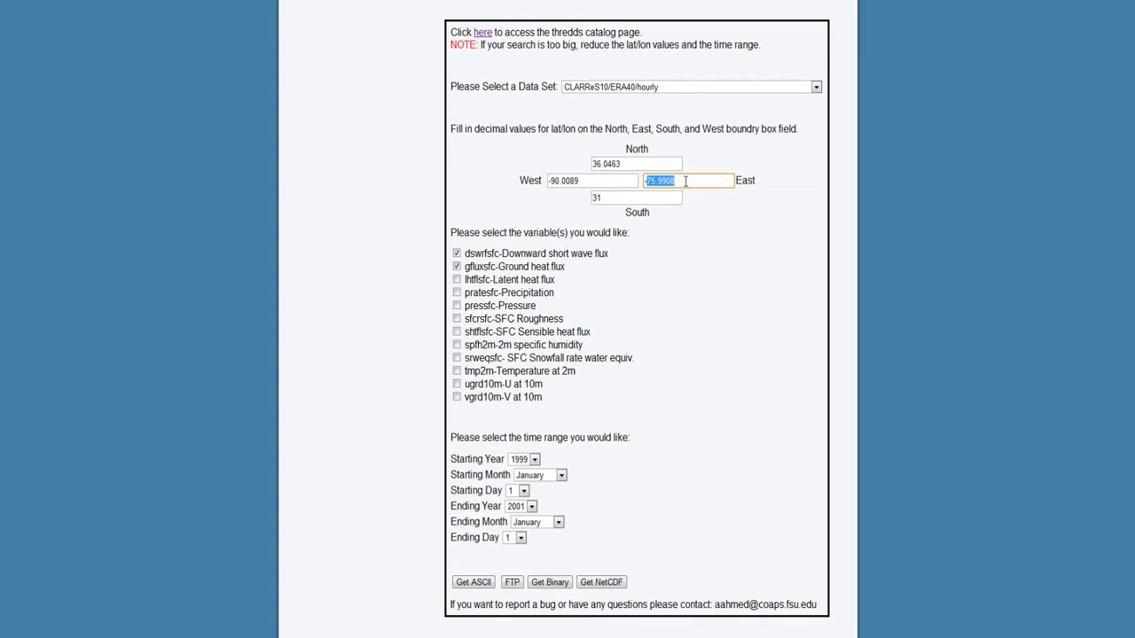
text(-85)
click(667, 258)
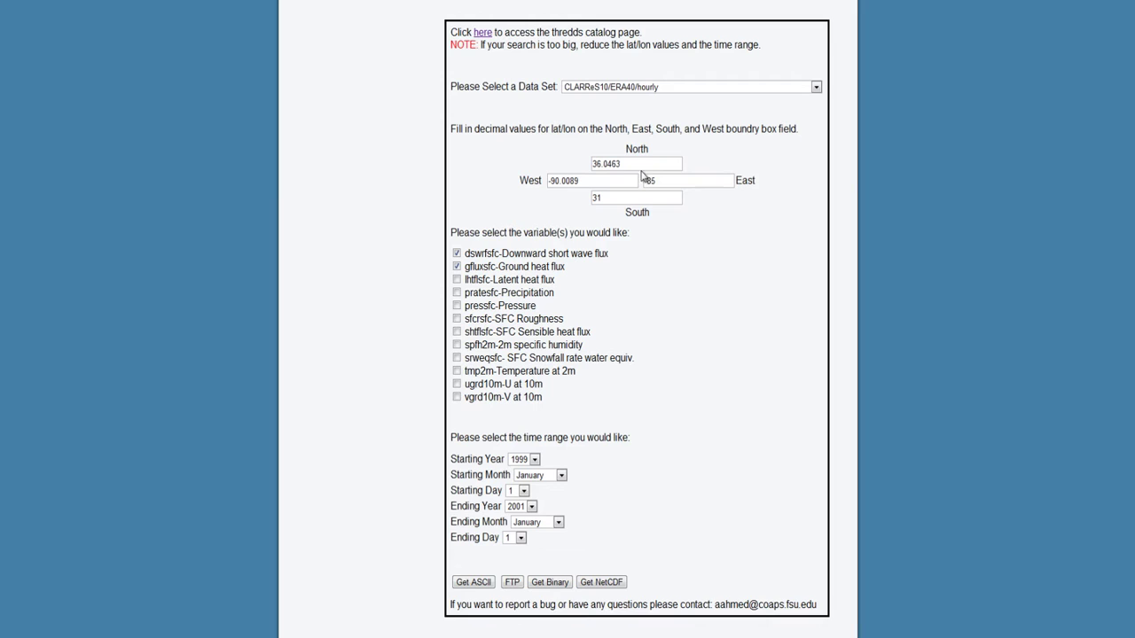
Step: Fetch the request as ASCII text and scroll through the output
click(480, 583)
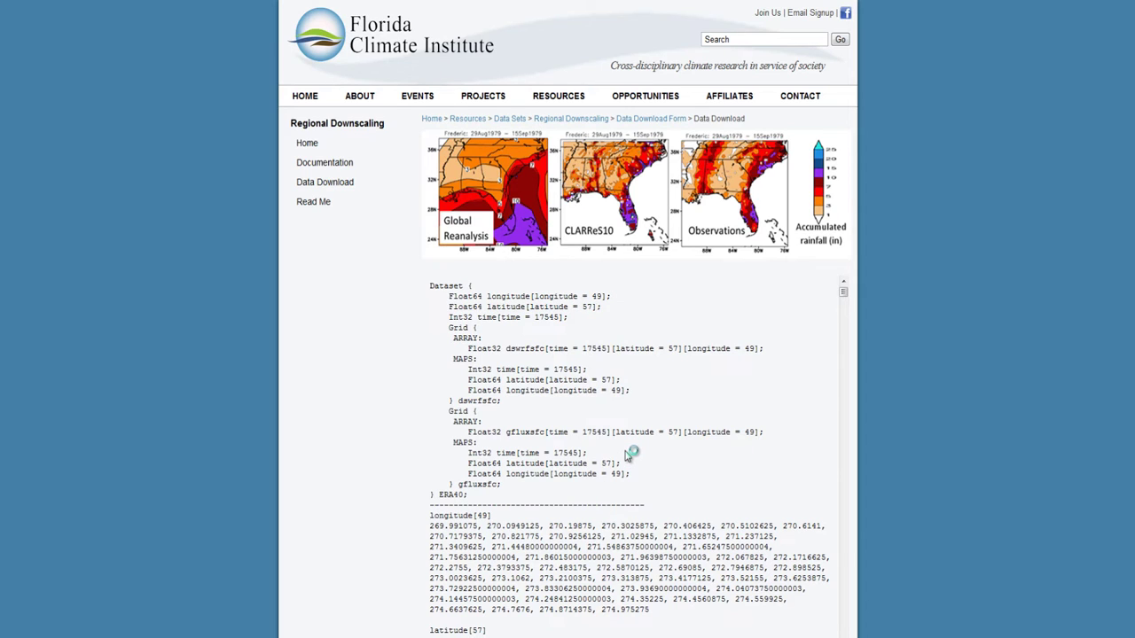
scroll(627, 454, down, 2)
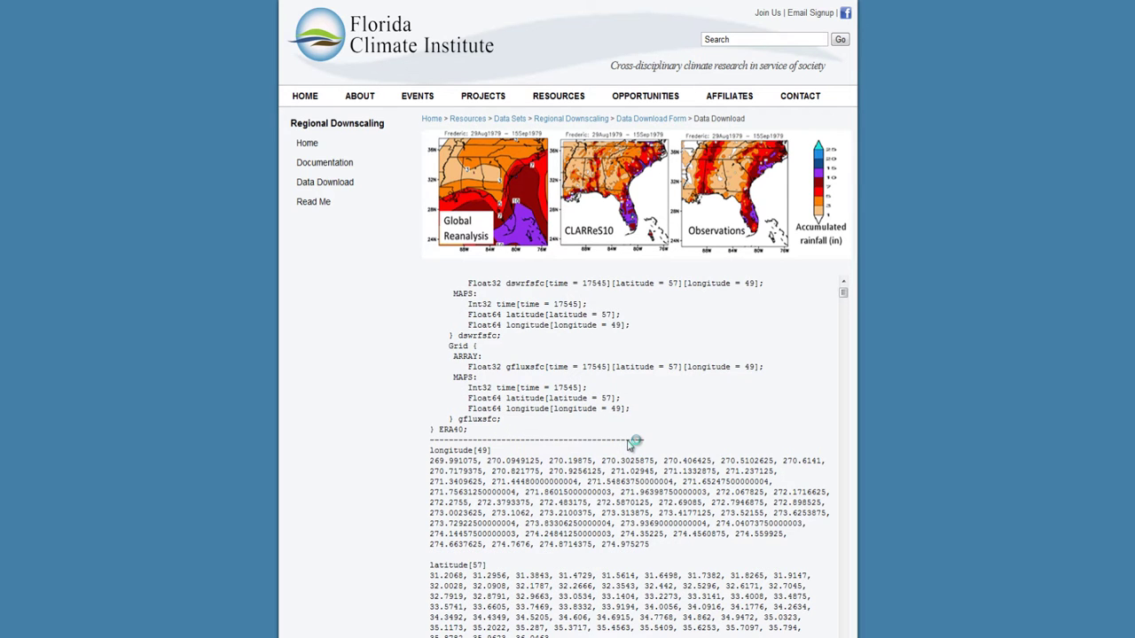
scroll(628, 443, down, 10)
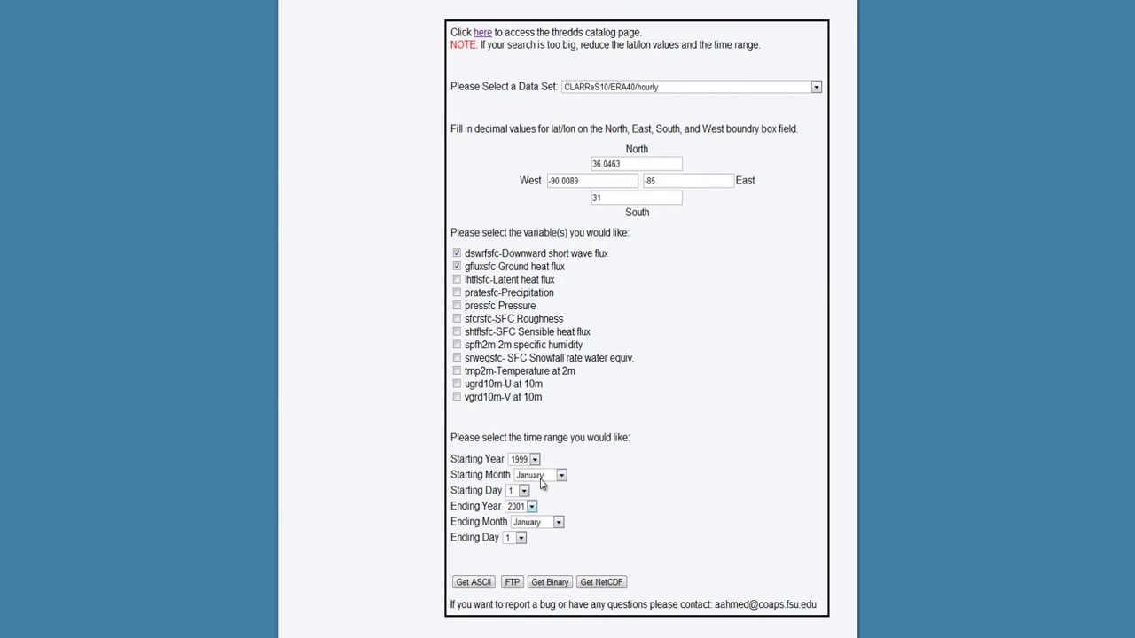
Step: Browse the ERA40 FTP file listing, then go back to the request form
click(512, 583)
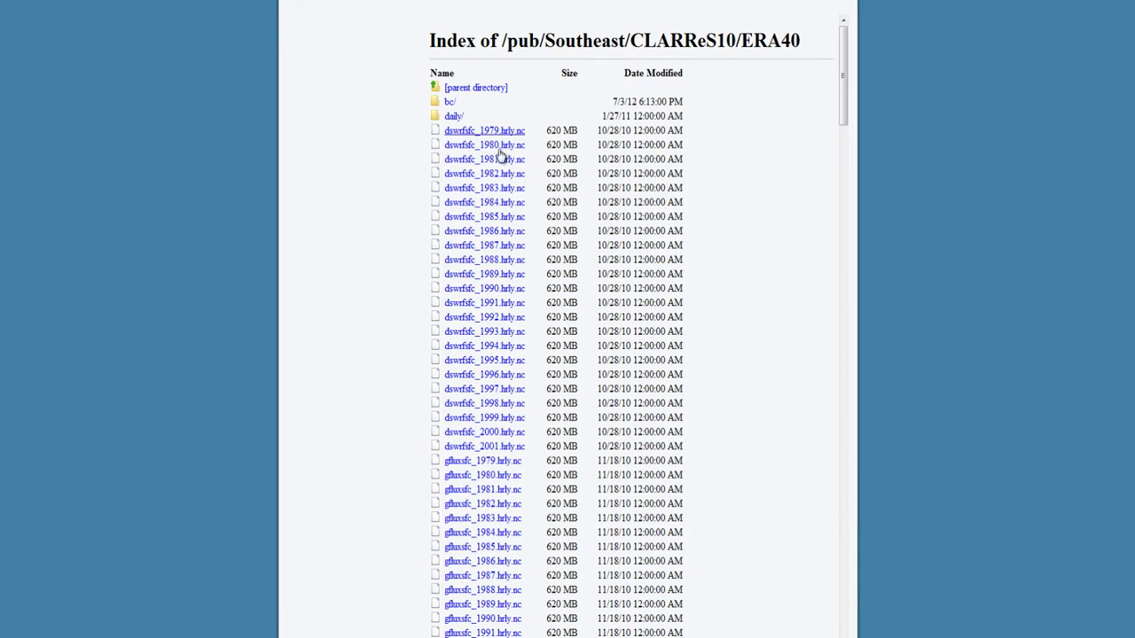
scroll(490, 295, down, 1)
scroll(490, 295, down, 8)
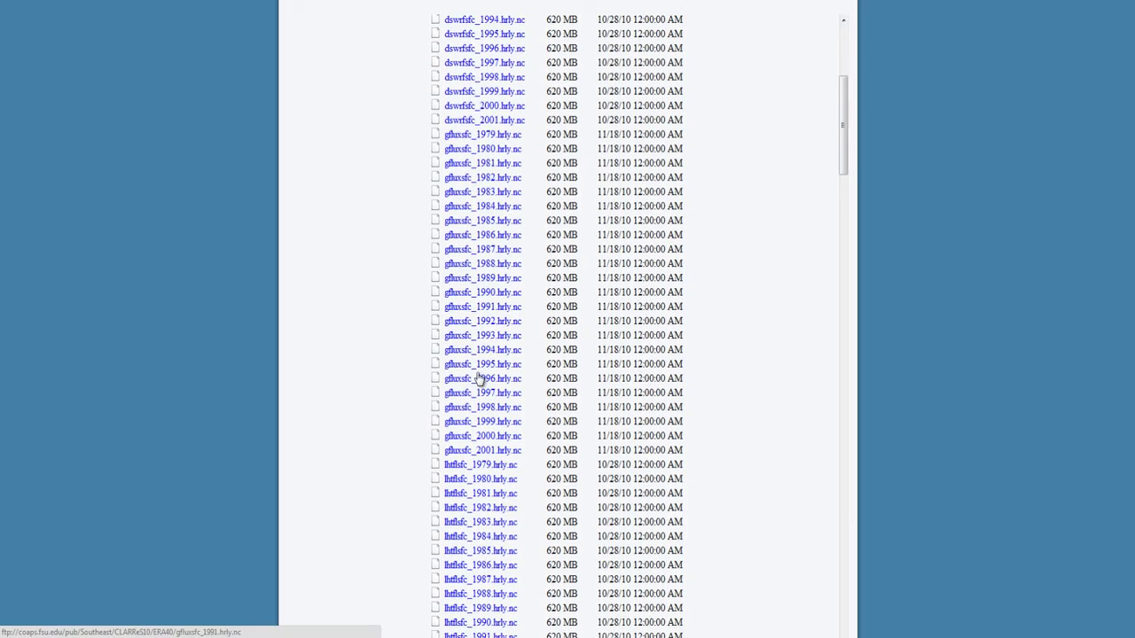
scroll(479, 391, down, 8)
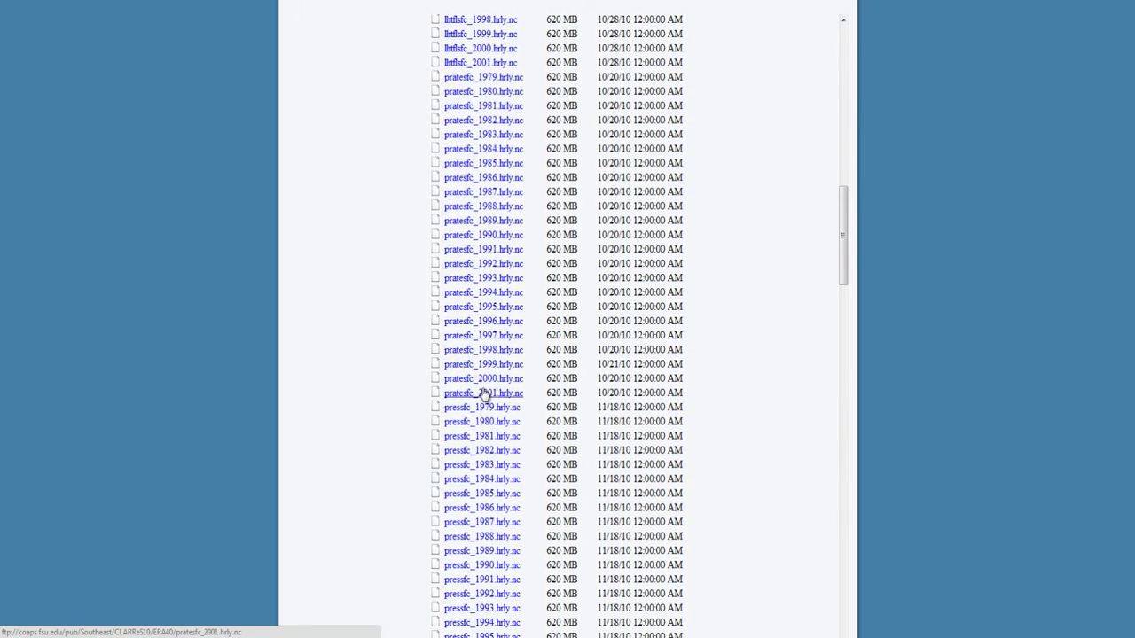
scroll(484, 394, up, 6)
scroll(485, 395, up, 3)
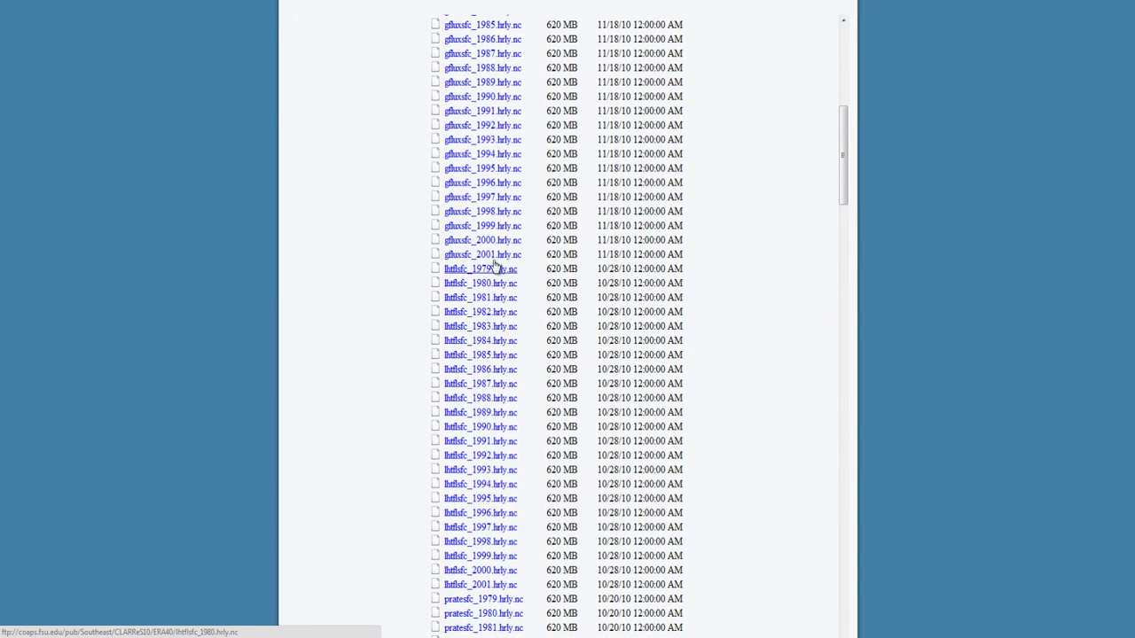
scroll(502, 314, up, 7)
scroll(499, 312, up, 3)
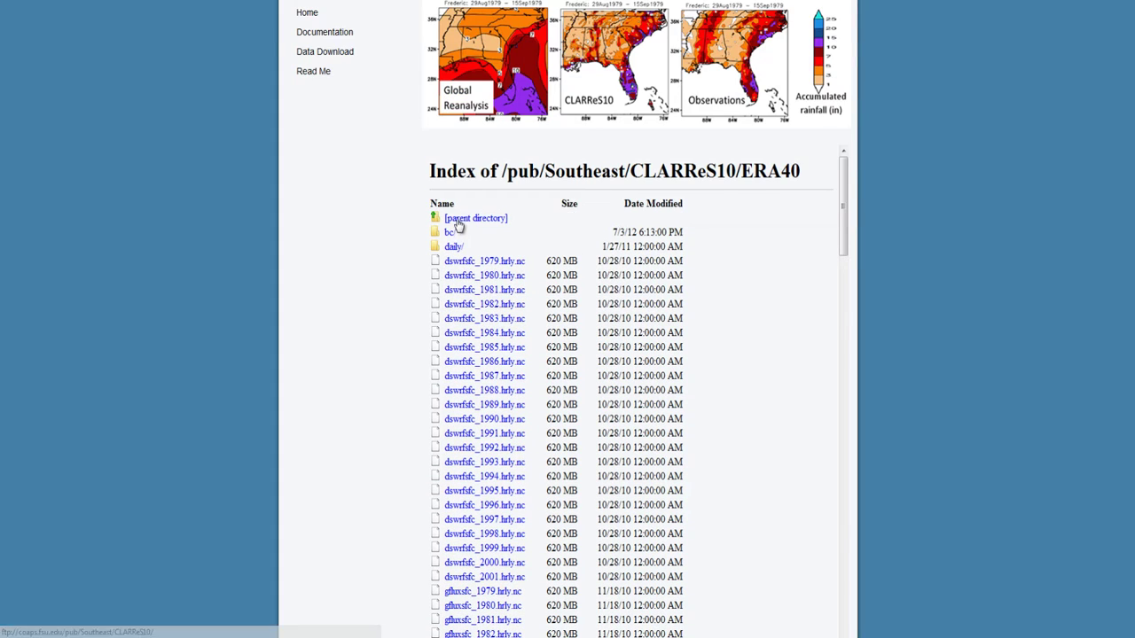
scroll(458, 225, up, 1)
key(alt+Left)
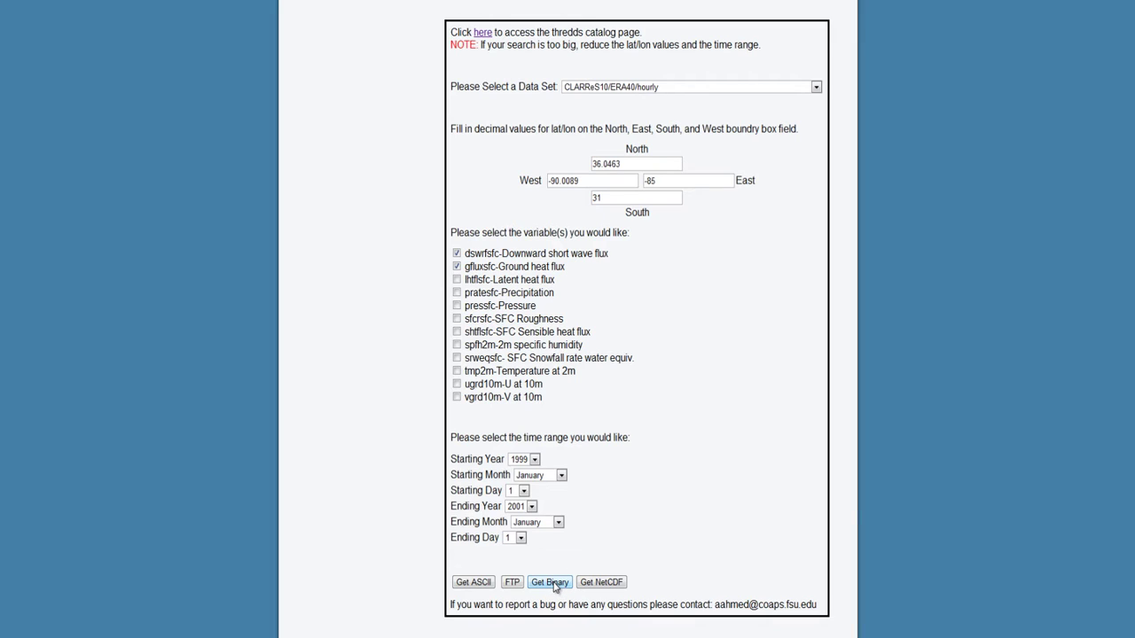
Step: Download the request as binary ERA40.dods and return to the form
click(550, 583)
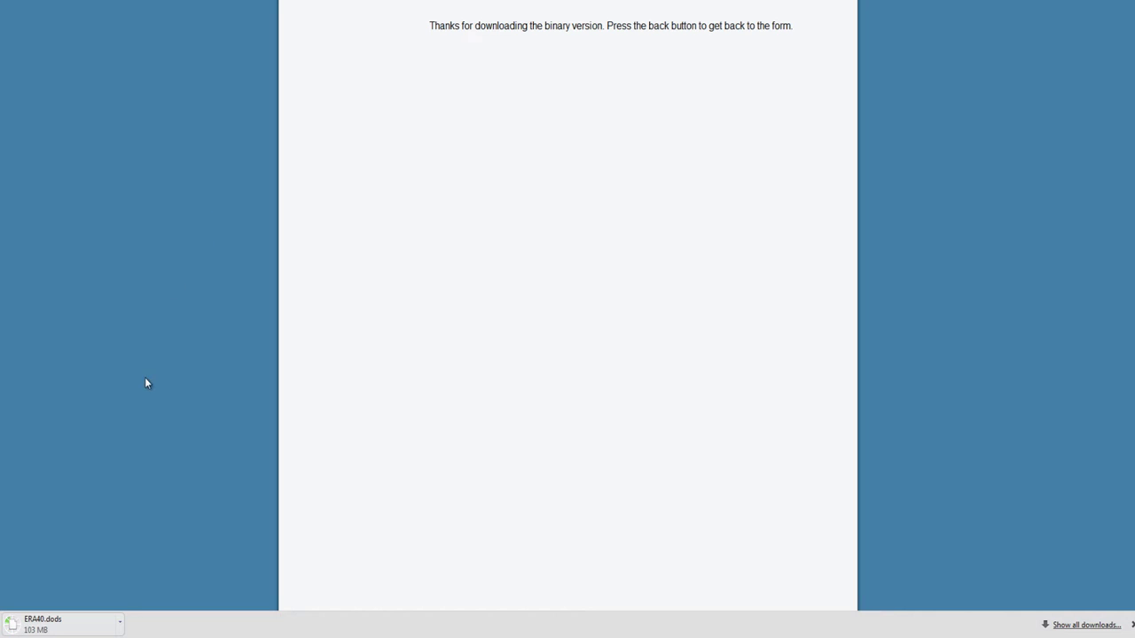
key(BackSpace)
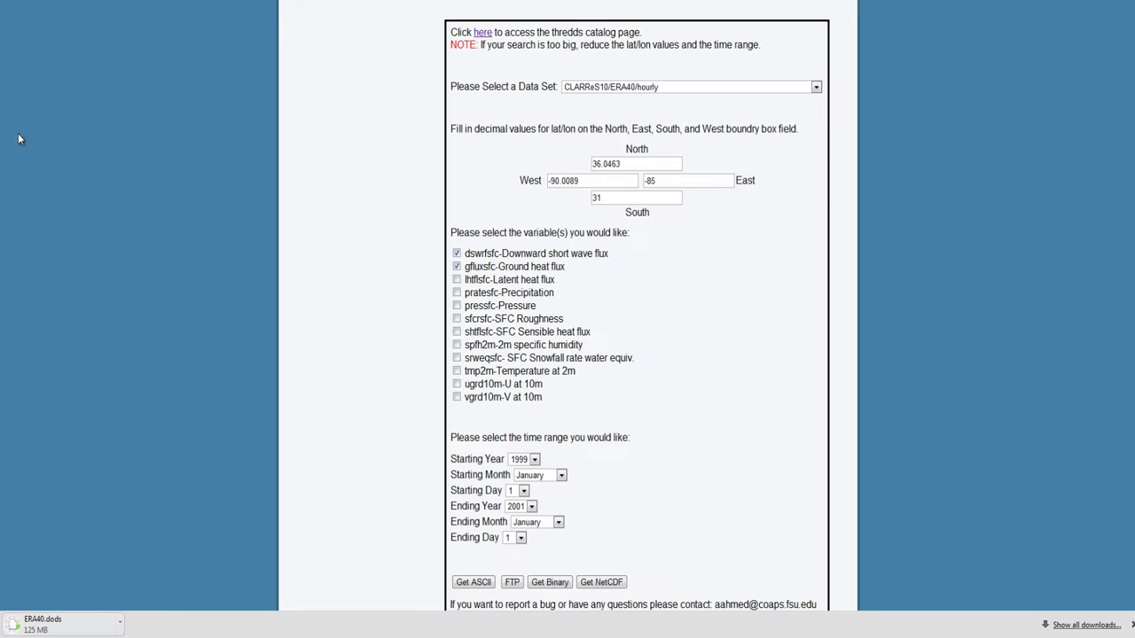
Step: Start the ERA40.nc NetCDF download and return to the form
click(601, 581)
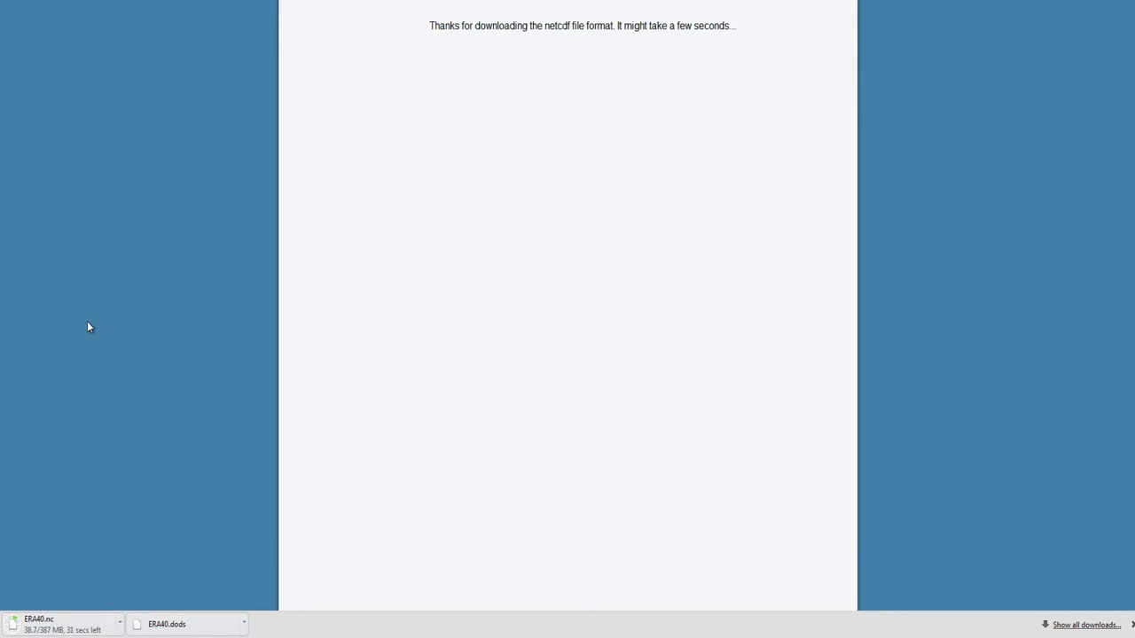
click(13, 0)
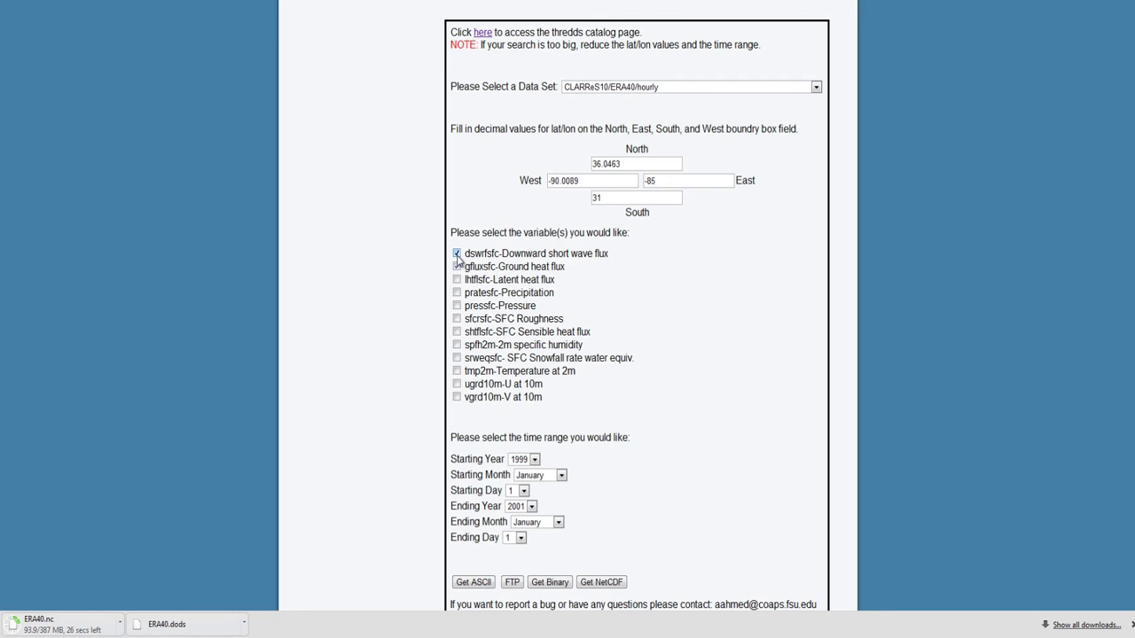
Step: Swap dswrfsfc and gfluxsfc for lhtflsfc and pratesfc and download as NetCDF
click(456, 254)
click(457, 267)
click(457, 279)
click(457, 293)
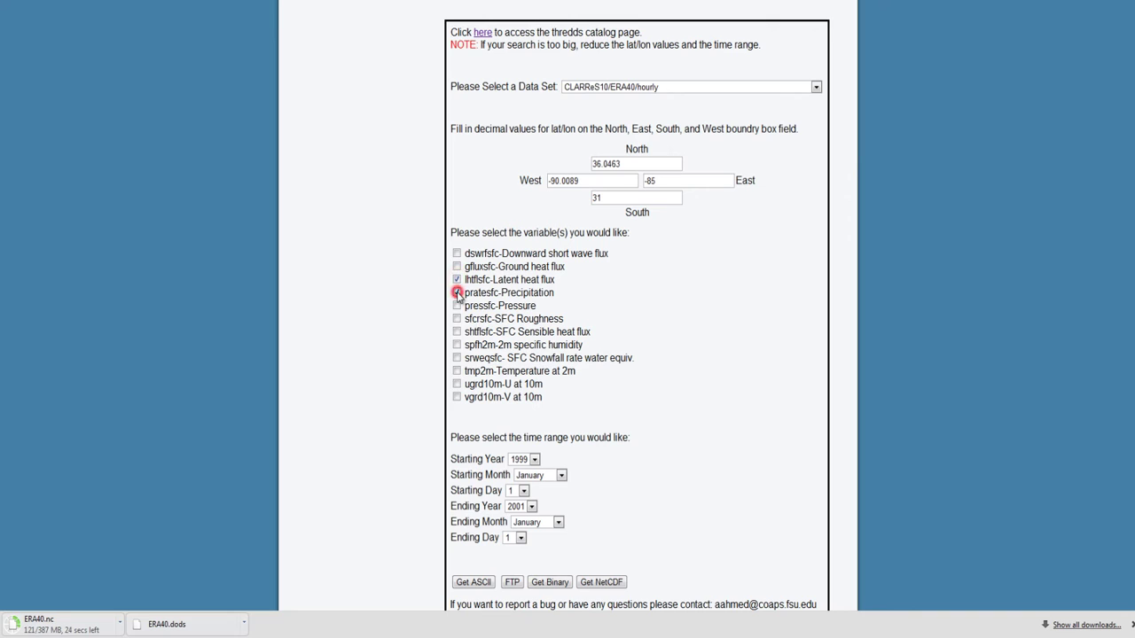
click(592, 581)
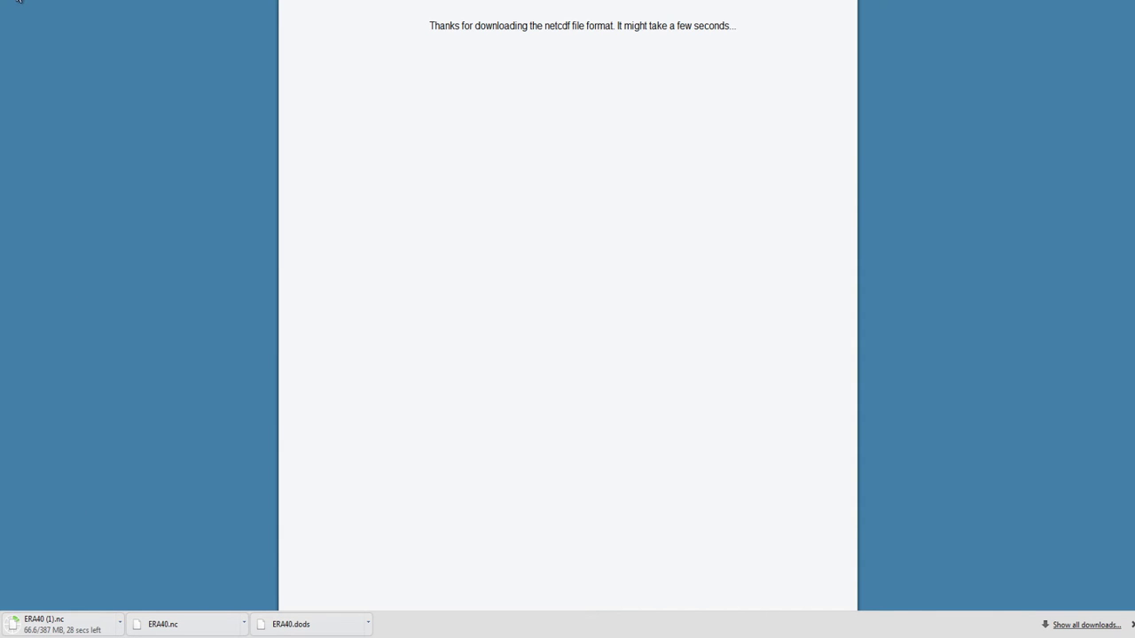
Step: Back on the form, replace lhtflsfc and pratesfc with sfcrsfc and shtflsfc and download NetCDF
click(13, 3)
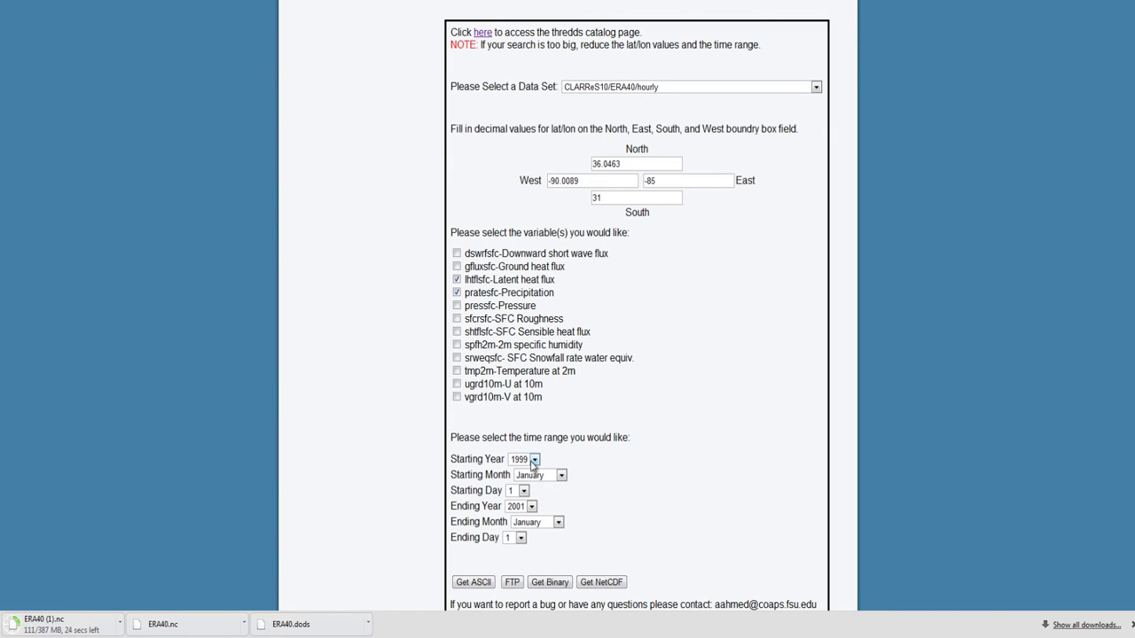
click(456, 280)
click(456, 292)
click(457, 319)
click(456, 332)
click(604, 582)
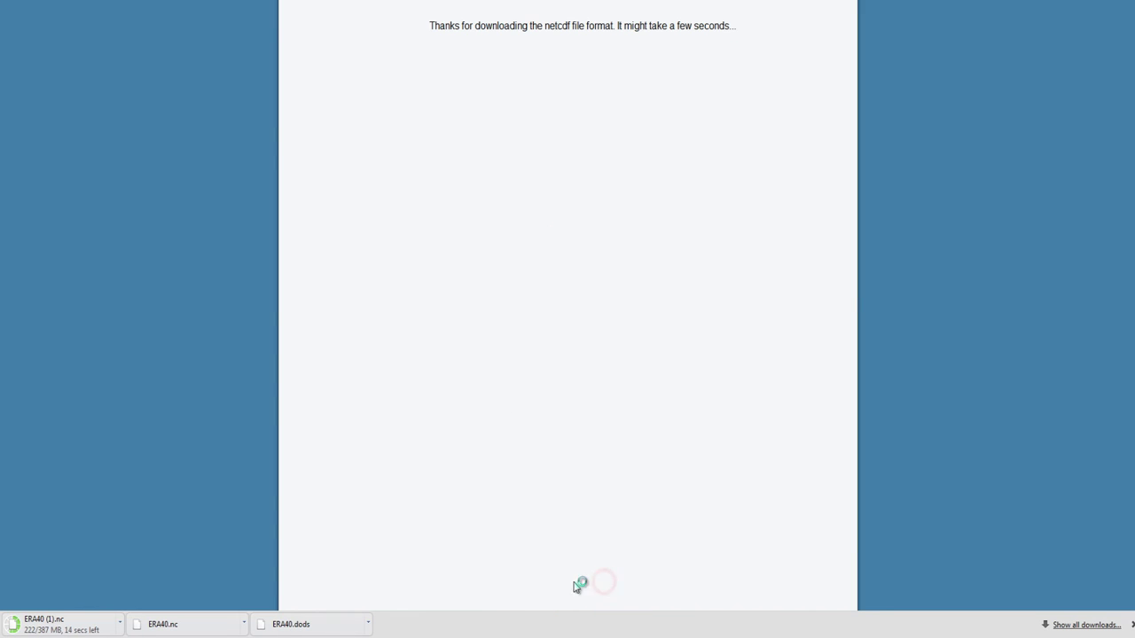